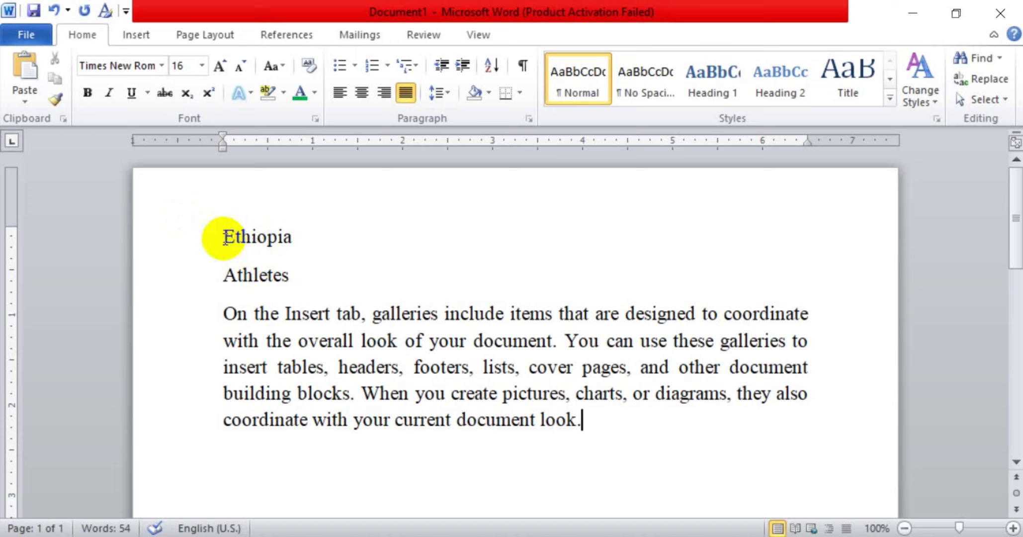
Step: Copy the Ethiopia line and paste it as text only on a new line below the paragraph
{"action": "left_click_drag", "start_coordinate": [223, 234], "coordinate": [289, 264]}
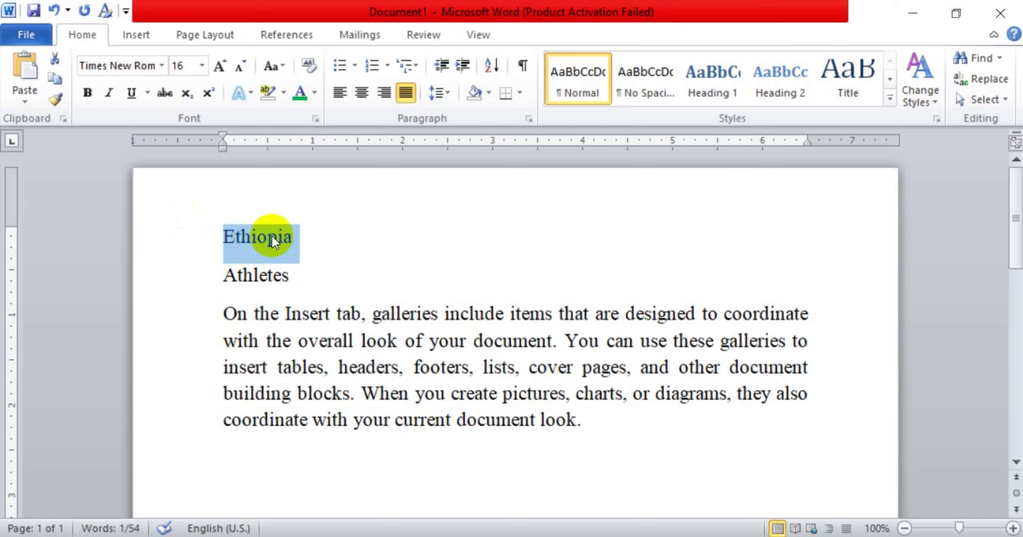
{"action": "right_click", "coordinate": [246, 236]}
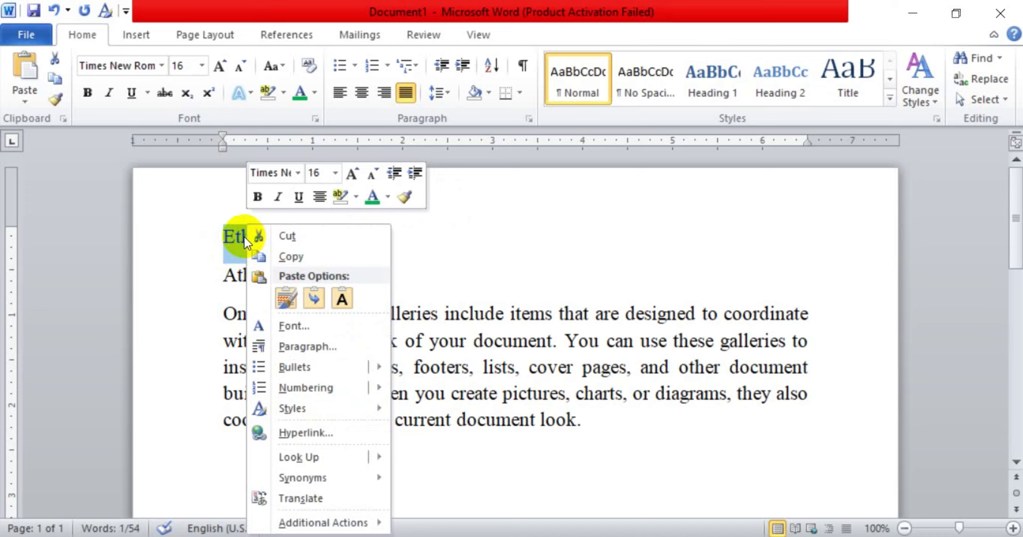
{"action": "left_click", "coordinate": [283, 256]}
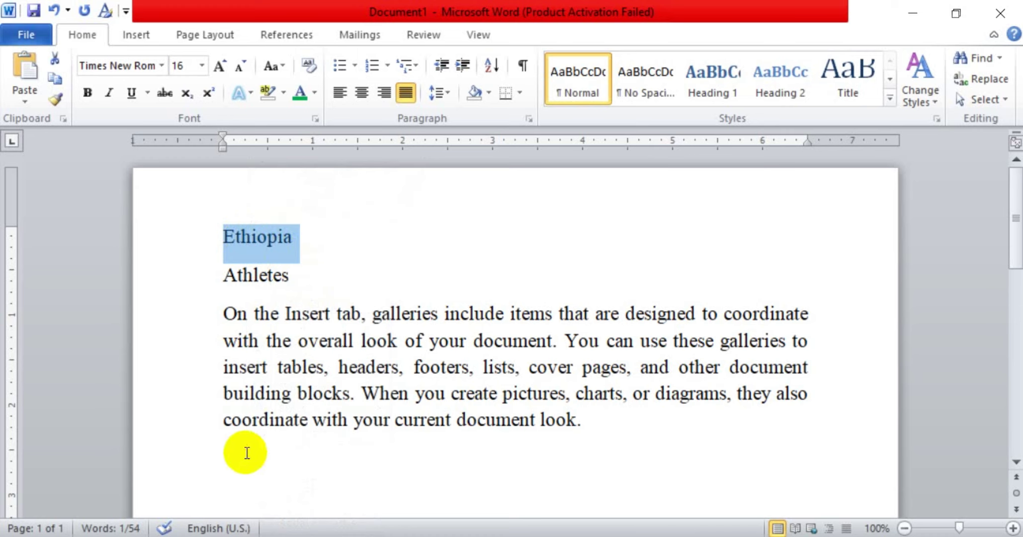
{"action": "left_click", "coordinate": [286, 454]}
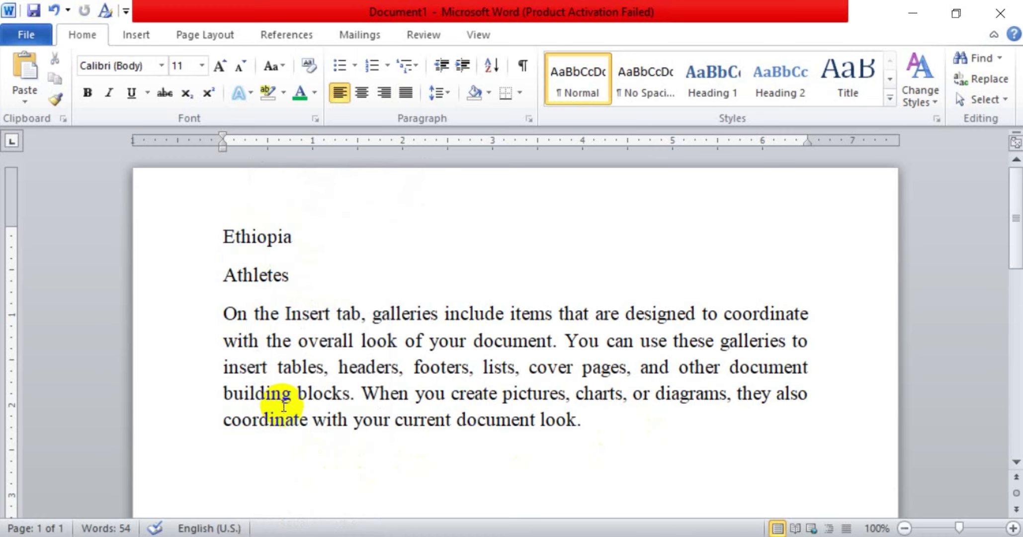
{"action": "left_click", "coordinate": [227, 452]}
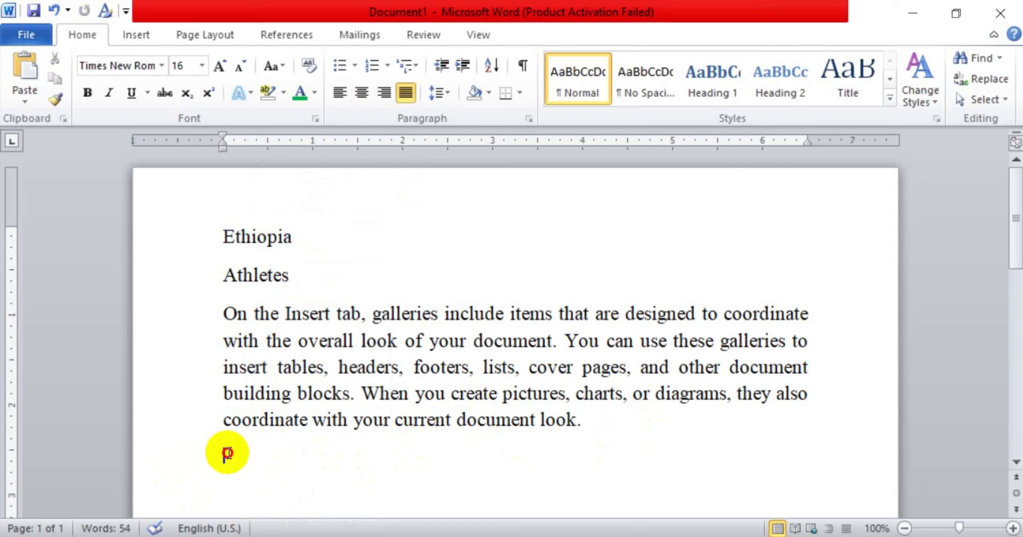
{"action": "left_click", "coordinate": [581, 427]}
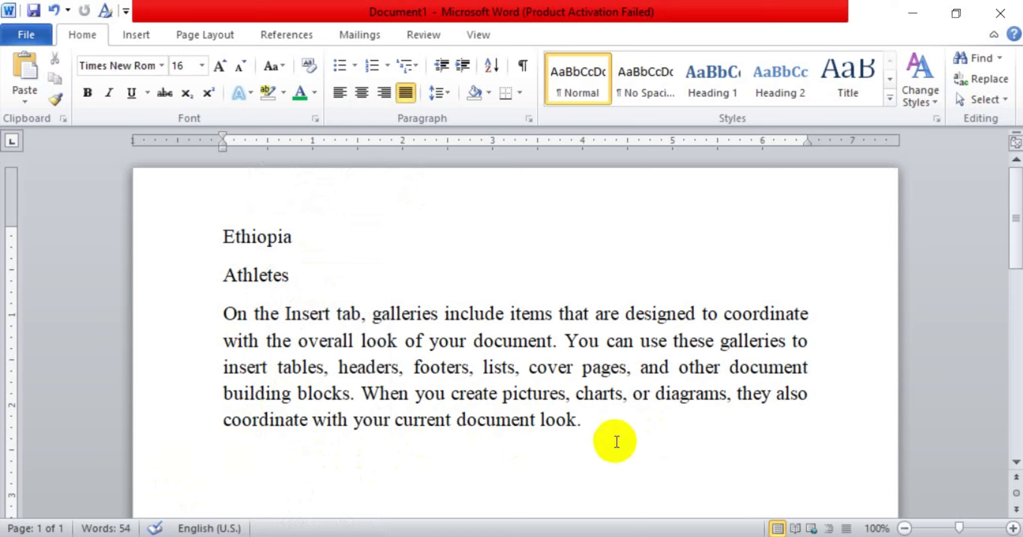
{"action": "key", "text": "Return"}
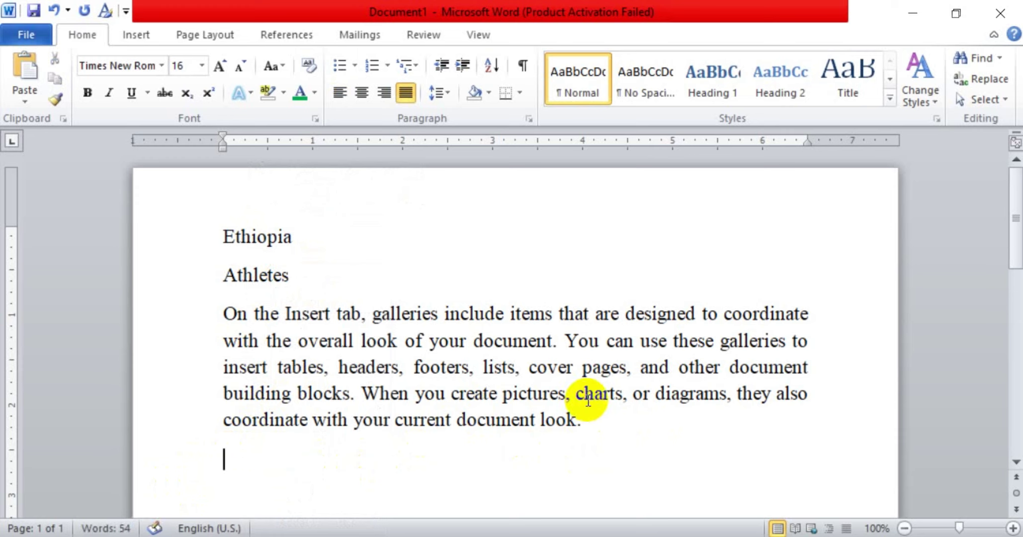
{"action": "right_click", "coordinate": [224, 458]}
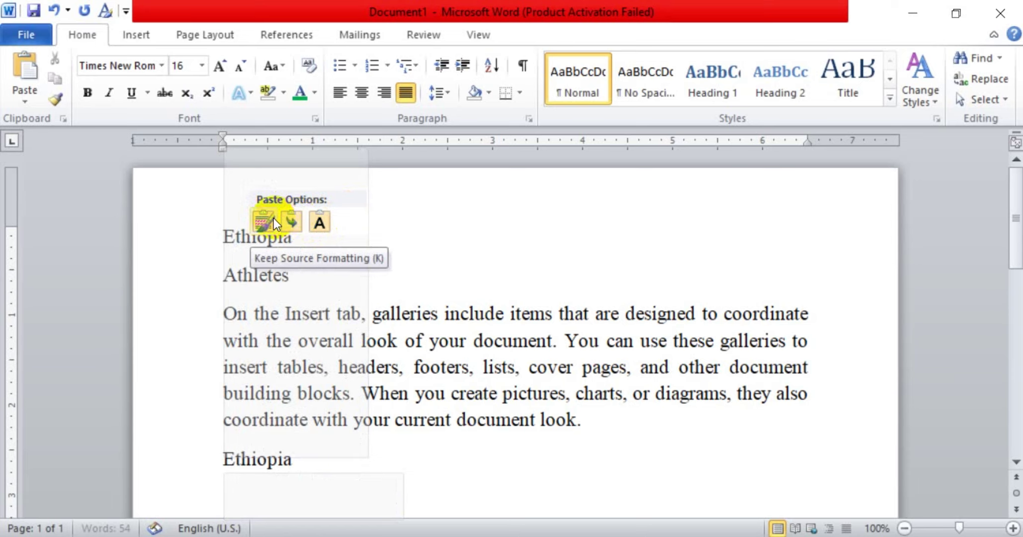
{"action": "left_click", "coordinate": [318, 224]}
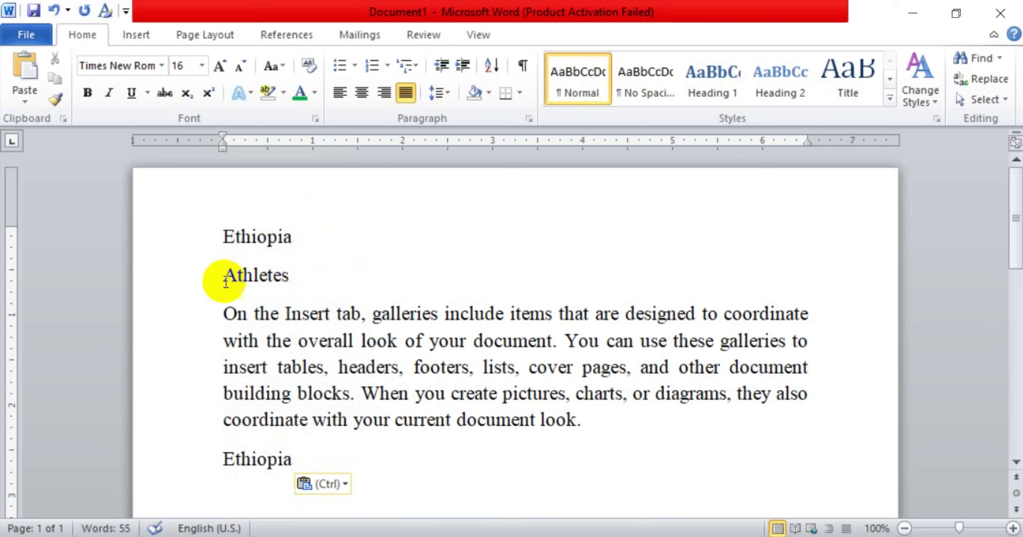
Step: Copy the Athletes line and paste it as text only on a new line beneath the pasted Ethiopia
{"action": "left_click_drag", "start_coordinate": [225, 281], "coordinate": [305, 283]}
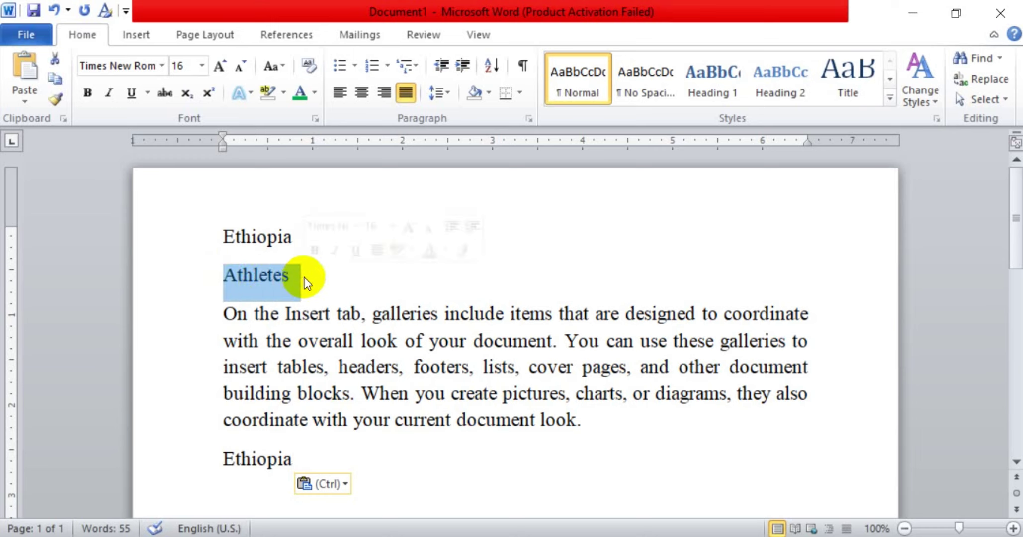
{"action": "right_click", "coordinate": [276, 274]}
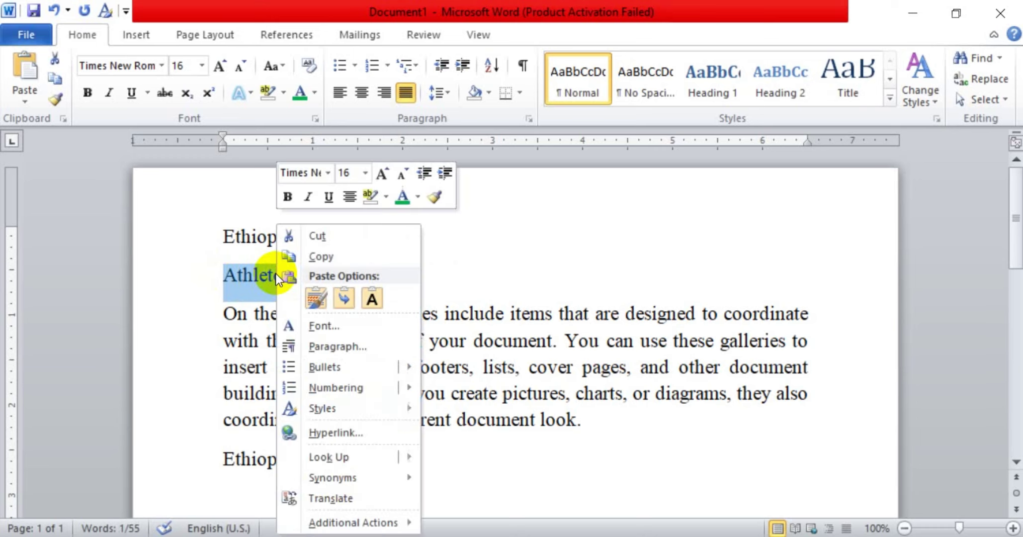
{"action": "left_click", "coordinate": [338, 260]}
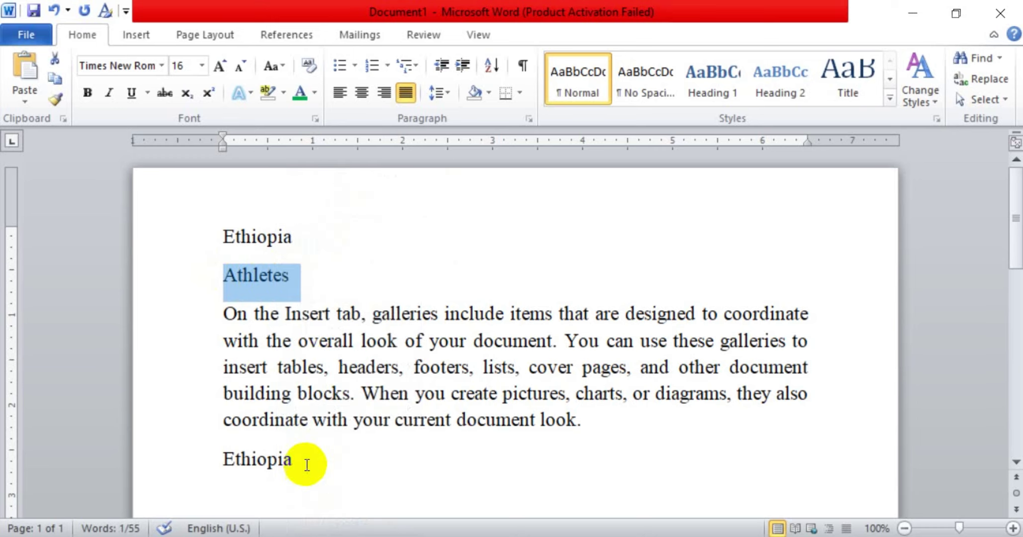
{"action": "left_click", "coordinate": [303, 464]}
{"action": "left_click", "coordinate": [269, 482]}
{"action": "left_click", "coordinate": [286, 462]}
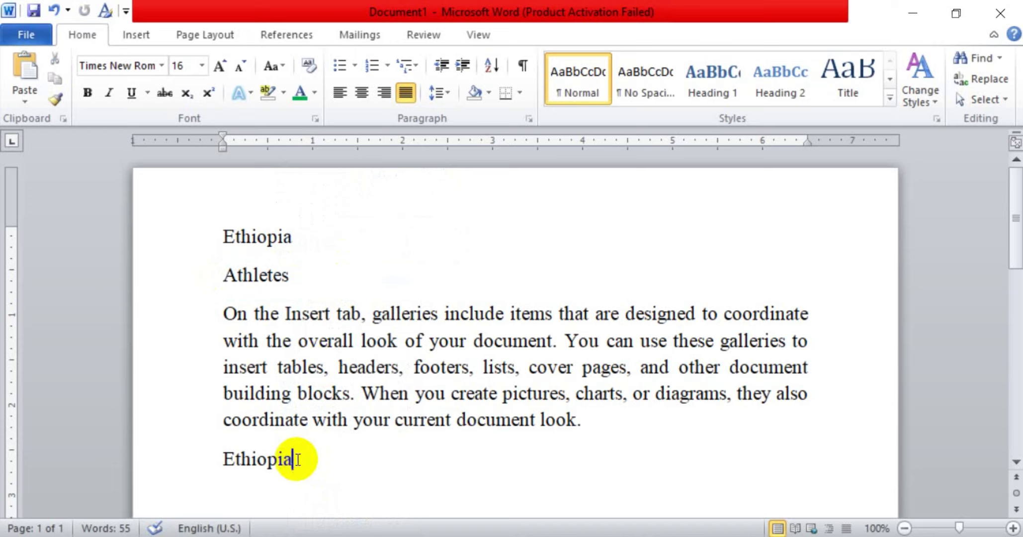
{"action": "key", "text": "Return"}
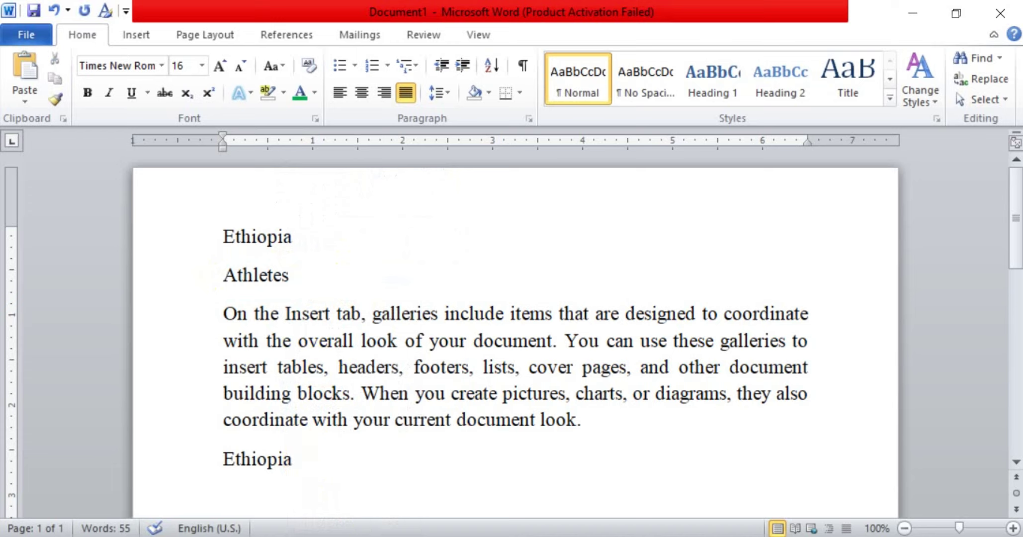
{"action": "right_click", "coordinate": [230, 499]}
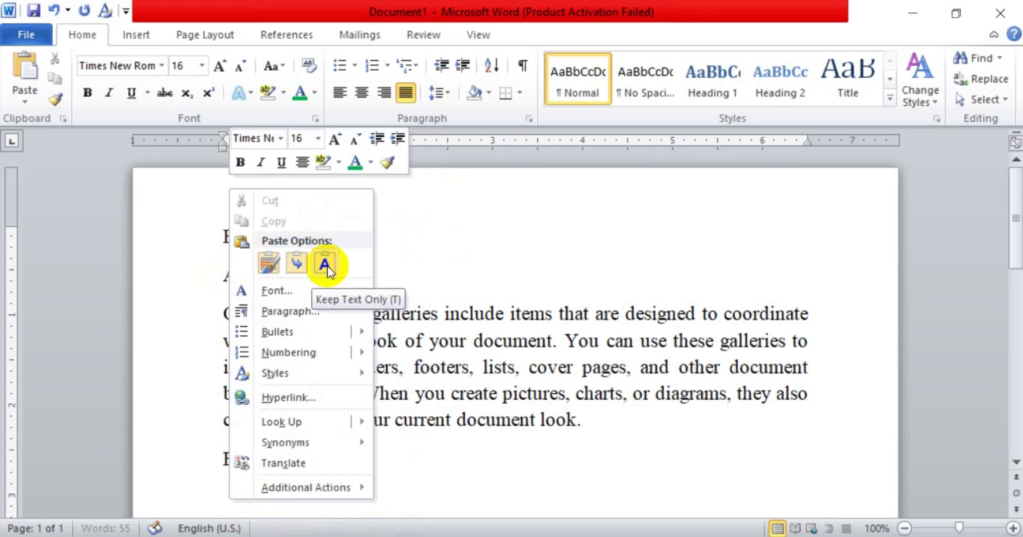
{"action": "left_click", "coordinate": [327, 265]}
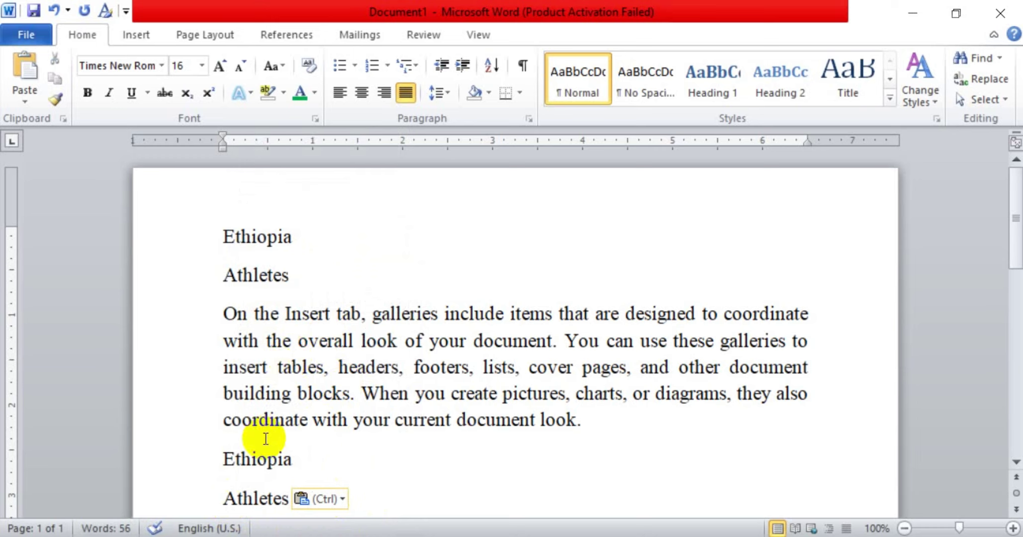
Step: Delete the pasted Ethiopia and Athletes lines below the paragraph
{"action": "left_click_drag", "start_coordinate": [221, 462], "coordinate": [298, 490]}
{"action": "key", "text": "Delete"}
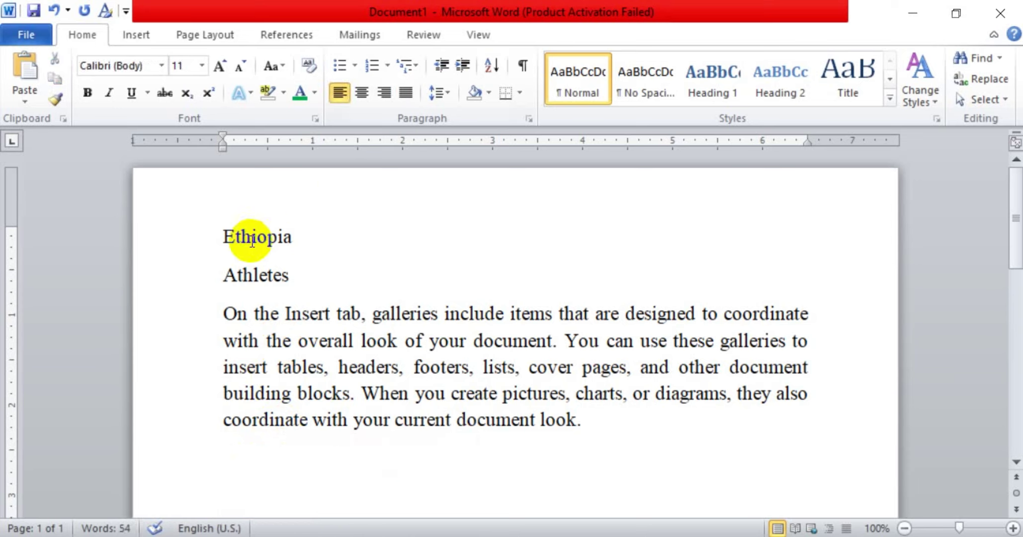
Step: Copy the Ethiopia line and the Athletes line one after the other, pasting each beneath the paragraph
{"action": "left_click_drag", "start_coordinate": [223, 236], "coordinate": [300, 246]}
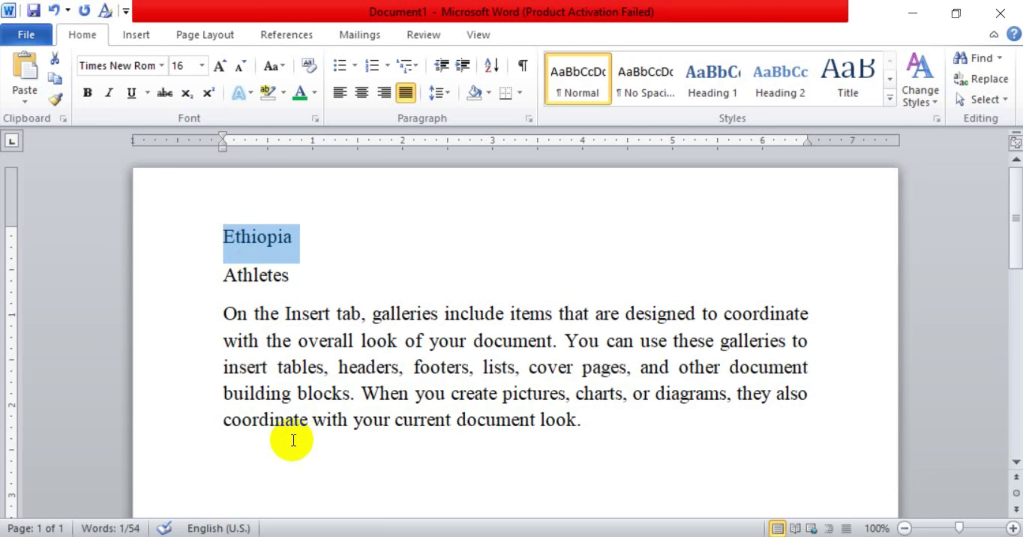
{"action": "left_click", "coordinate": [264, 447]}
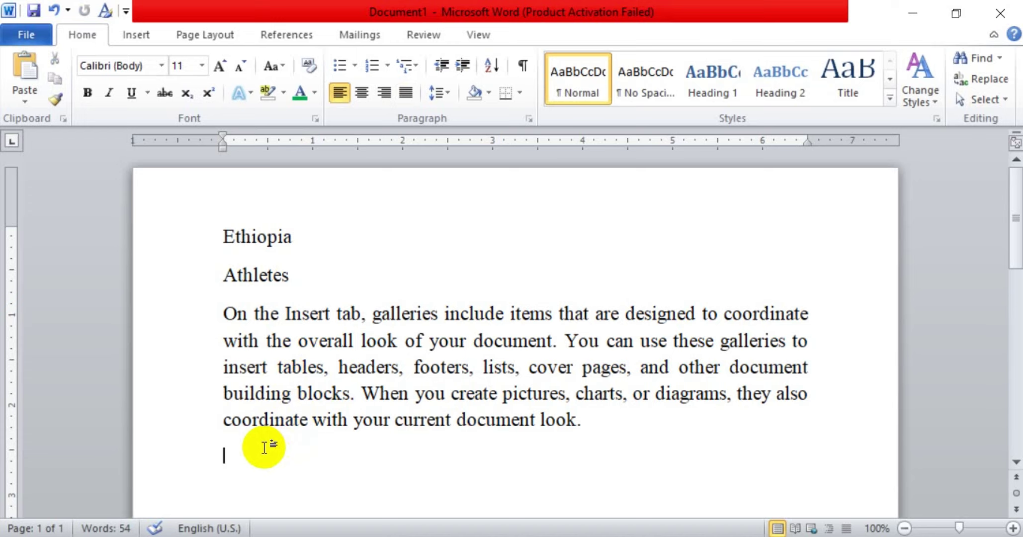
{"action": "key", "text": "ctrl+v"}
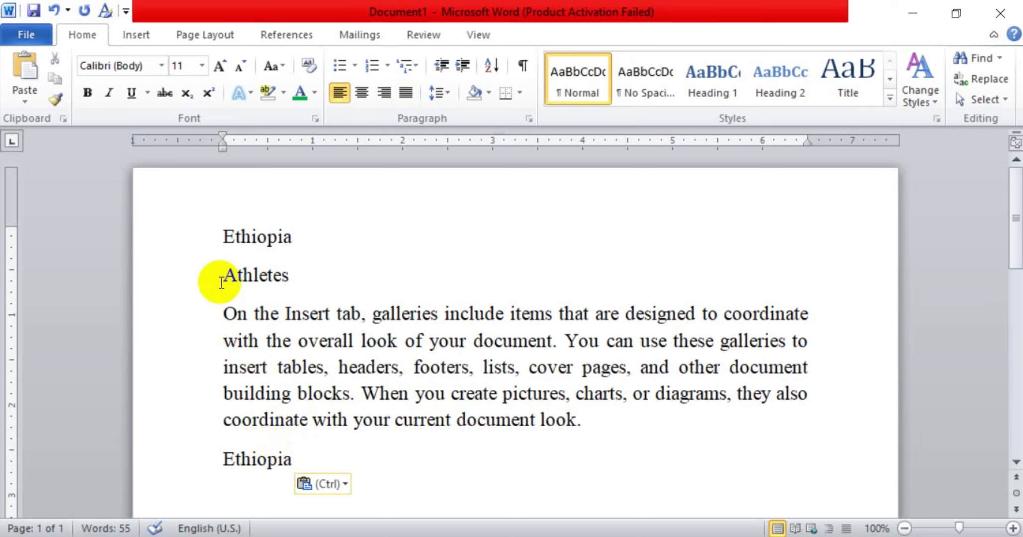
{"action": "left_click_drag", "start_coordinate": [222, 278], "coordinate": [315, 295]}
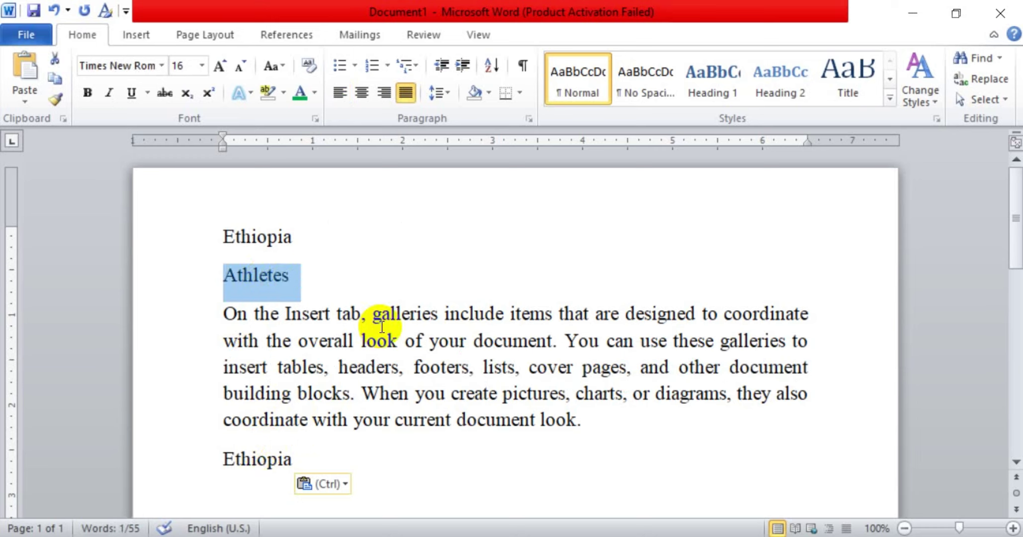
{"action": "key", "text": "ctrl+c"}
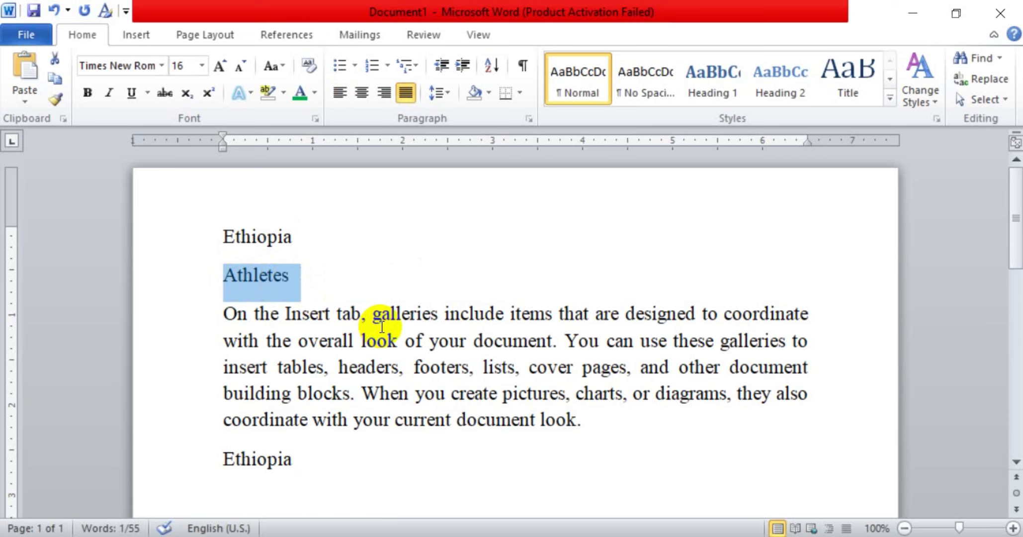
{"action": "left_click", "coordinate": [276, 491]}
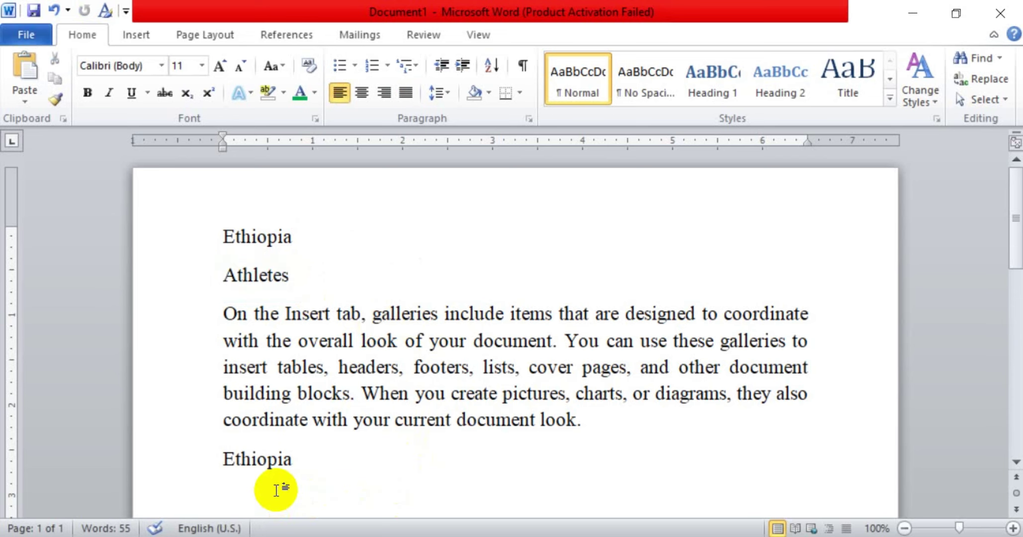
{"action": "key", "text": "ctrl+v"}
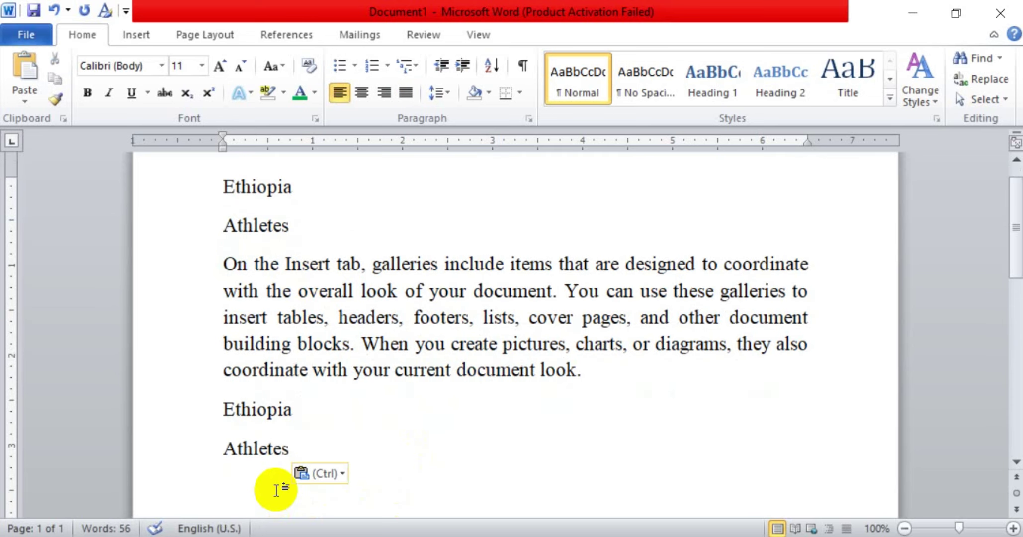
{"action": "scroll", "coordinate": [353, 273], "scroll_direction": "up", "scroll_amount": 1}
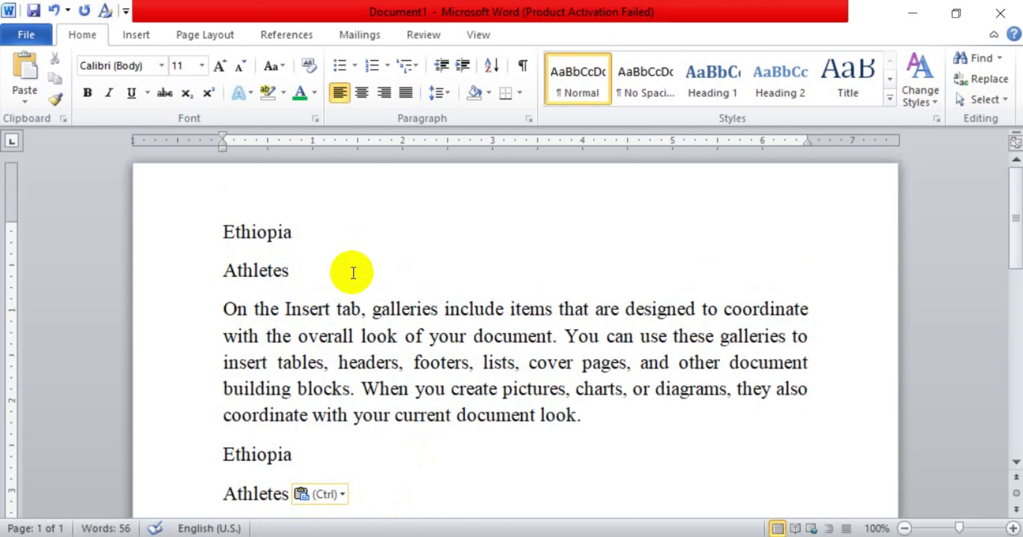
Step: Copy the whole paragraph starting "On the Insert tab" and paste it under the second Athletes line
{"action": "scroll", "coordinate": [374, 294], "scroll_direction": "down", "scroll_amount": 1}
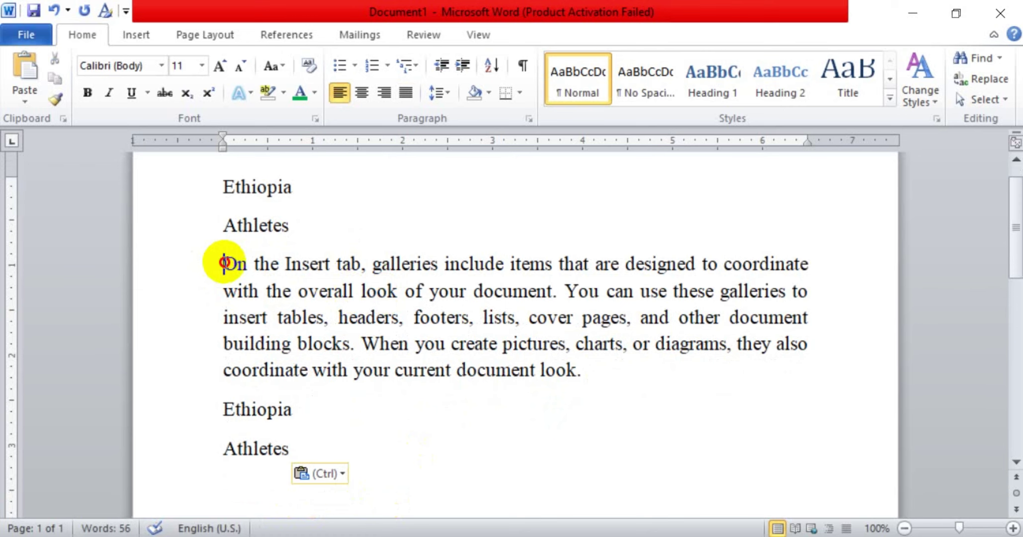
{"action": "left_click_drag", "start_coordinate": [224, 264], "coordinate": [635, 386]}
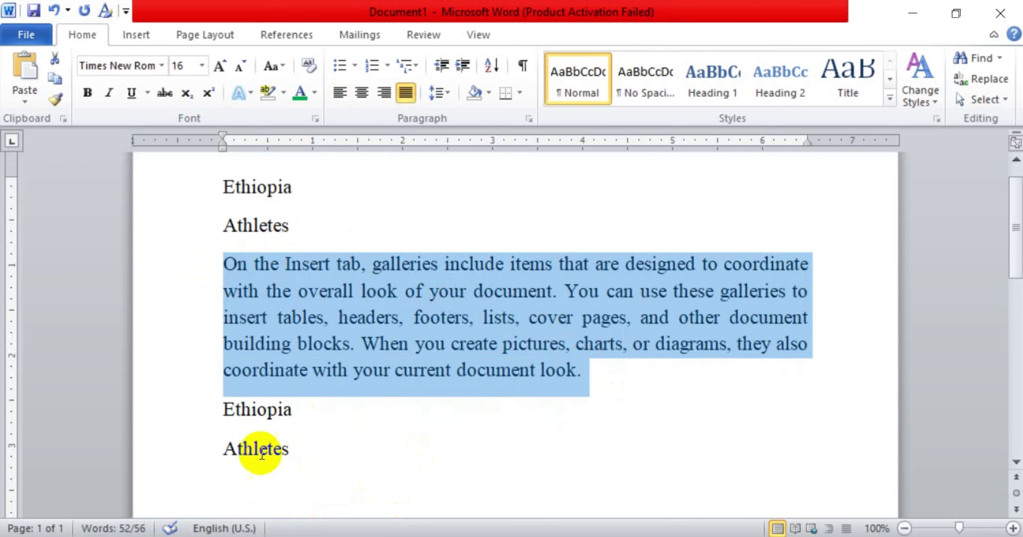
{"action": "left_click", "coordinate": [240, 484]}
{"action": "key", "text": "ctrl+v"}
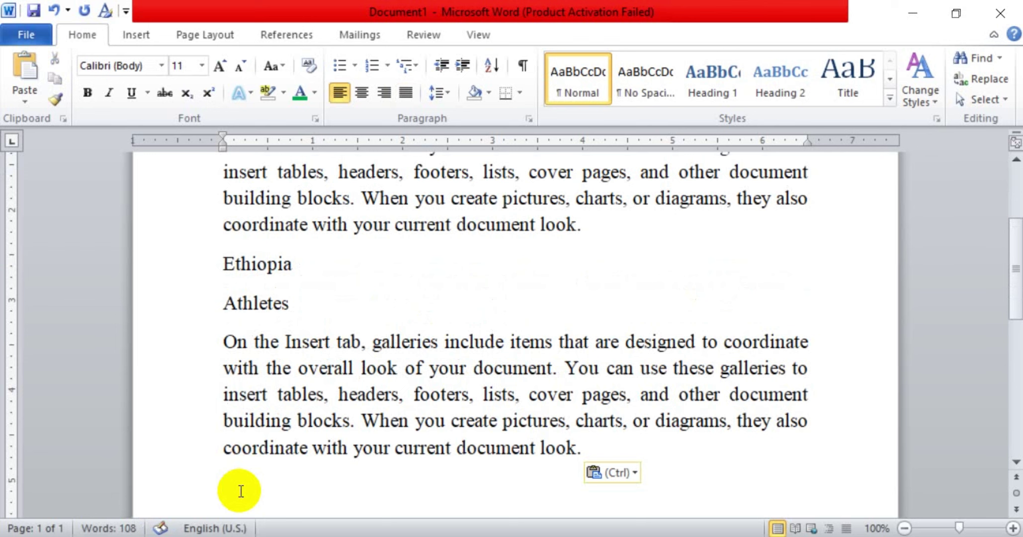
Step: Copy the original paragraph again and paste it twice at the document's end, first with its formatting, the second time as text only
{"action": "scroll", "coordinate": [363, 321], "scroll_direction": "up", "scroll_amount": 1}
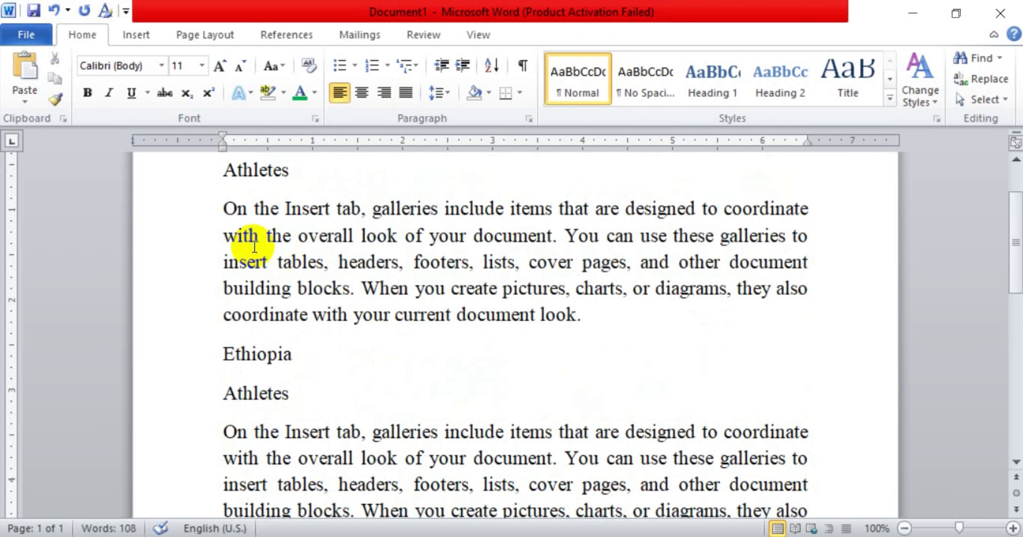
{"action": "left_click", "coordinate": [212, 207]}
{"action": "left_click_drag", "start_coordinate": [212, 207], "coordinate": [696, 322]}
{"action": "right_click", "coordinate": [579, 278]}
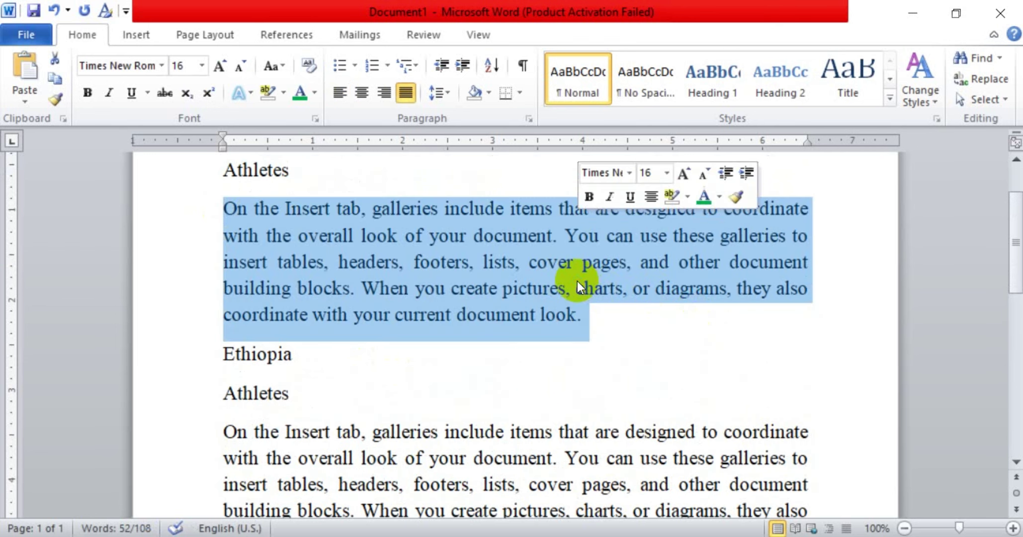
{"action": "left_click", "coordinate": [622, 257]}
{"action": "left_click", "coordinate": [520, 350]}
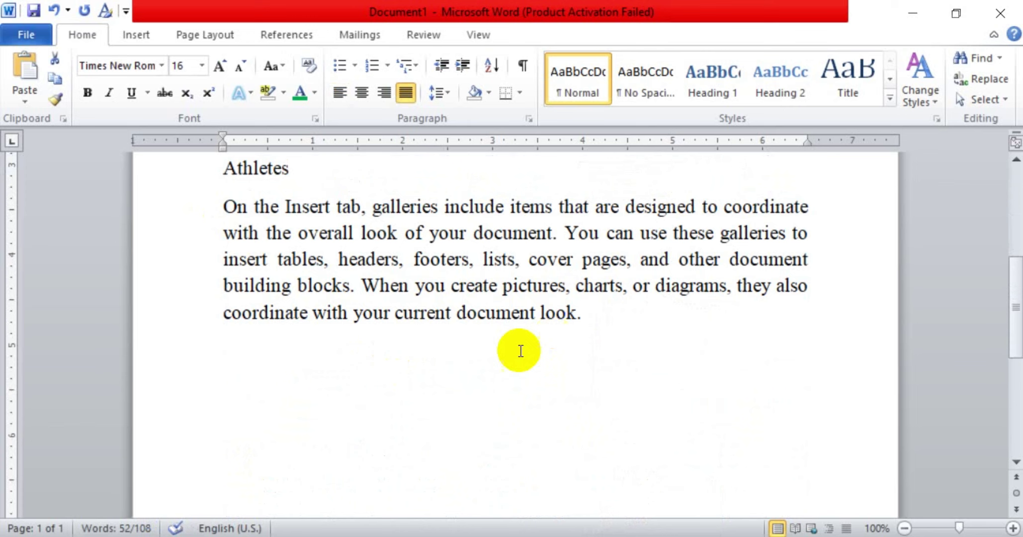
{"action": "key", "text": "ctrl+v"}
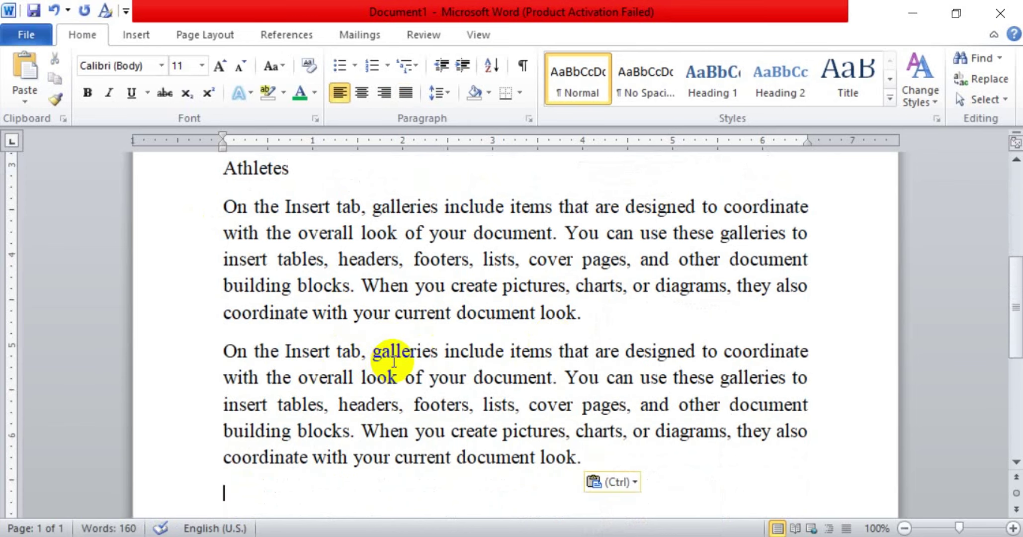
{"action": "right_click", "coordinate": [229, 485]}
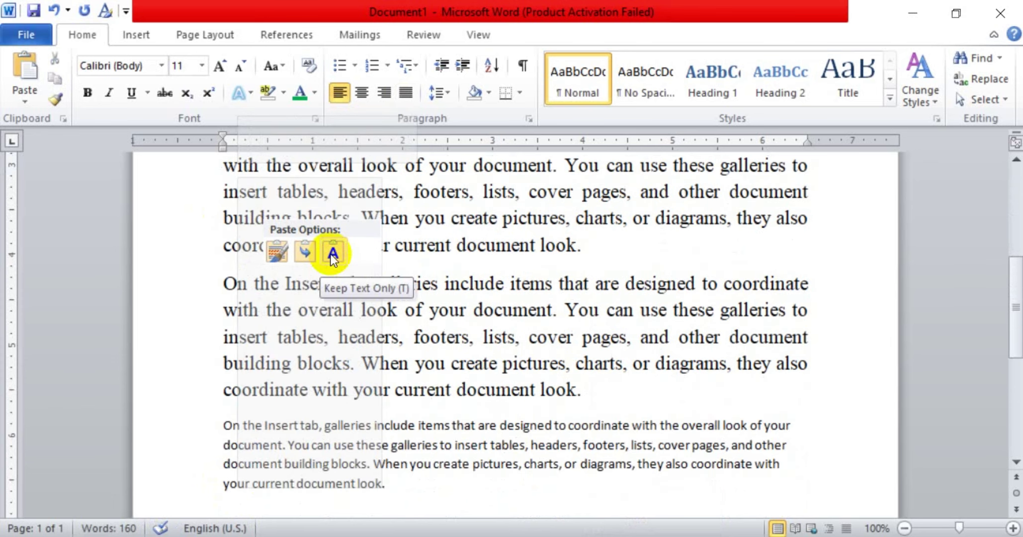
{"action": "left_click", "coordinate": [333, 252]}
Step: Delete all the pasted lines and paragraphs that follow the original paragraph
{"action": "left_click_drag", "start_coordinate": [418, 479], "coordinate": [172, 453]}
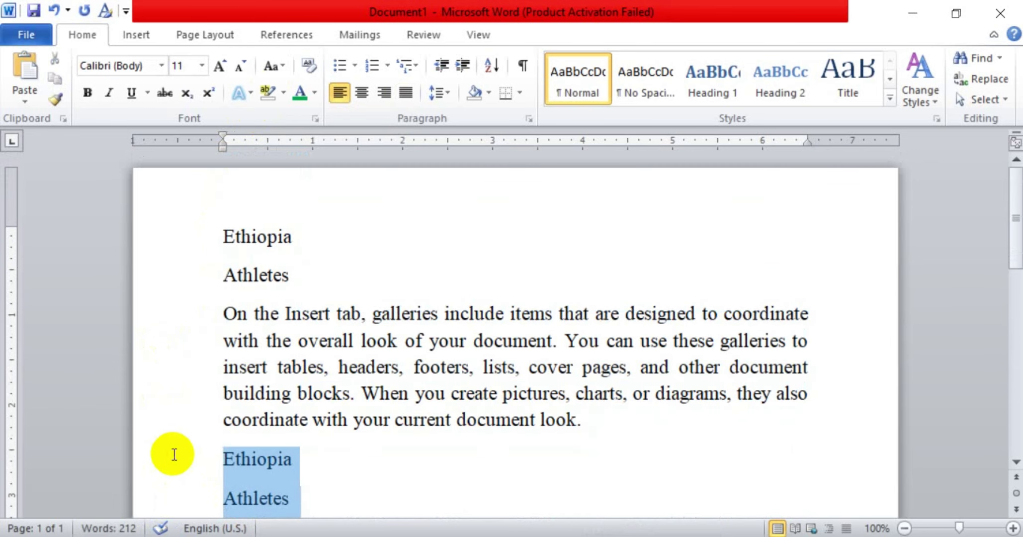
{"action": "key", "text": "Delete"}
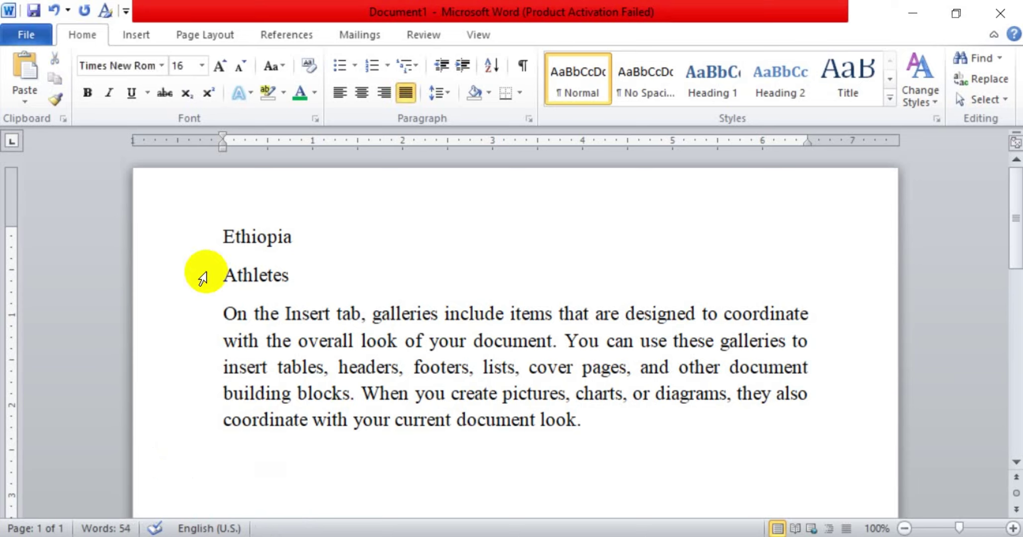
Step: Cut the Ethiopia line and paste it as text only on a new line beneath the paragraph
{"action": "left_click_drag", "start_coordinate": [224, 236], "coordinate": [300, 231]}
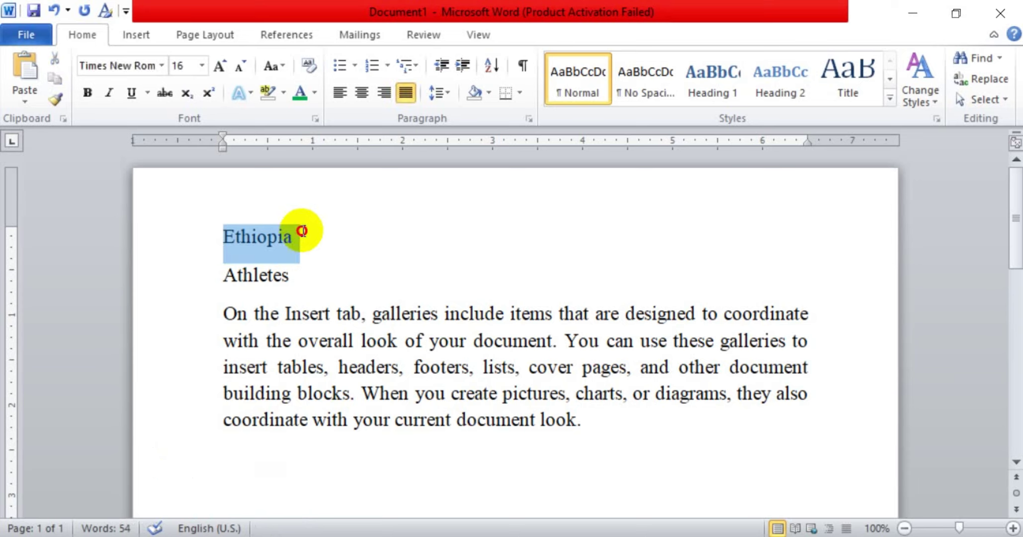
{"action": "right_click", "coordinate": [268, 240]}
{"action": "left_click", "coordinate": [309, 239]}
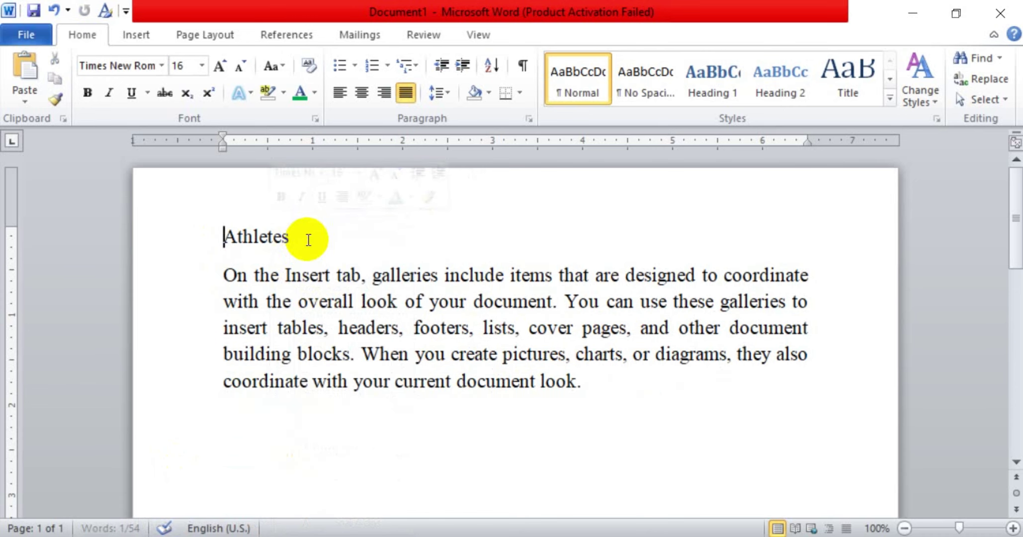
{"action": "left_click", "coordinate": [257, 417]}
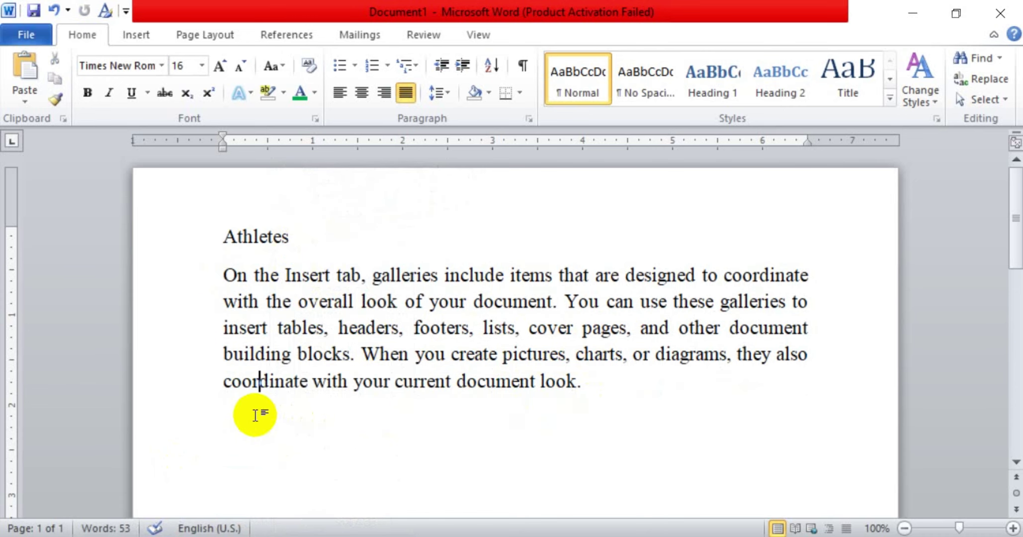
{"action": "left_click", "coordinate": [601, 384]}
{"action": "key", "text": "Return"}
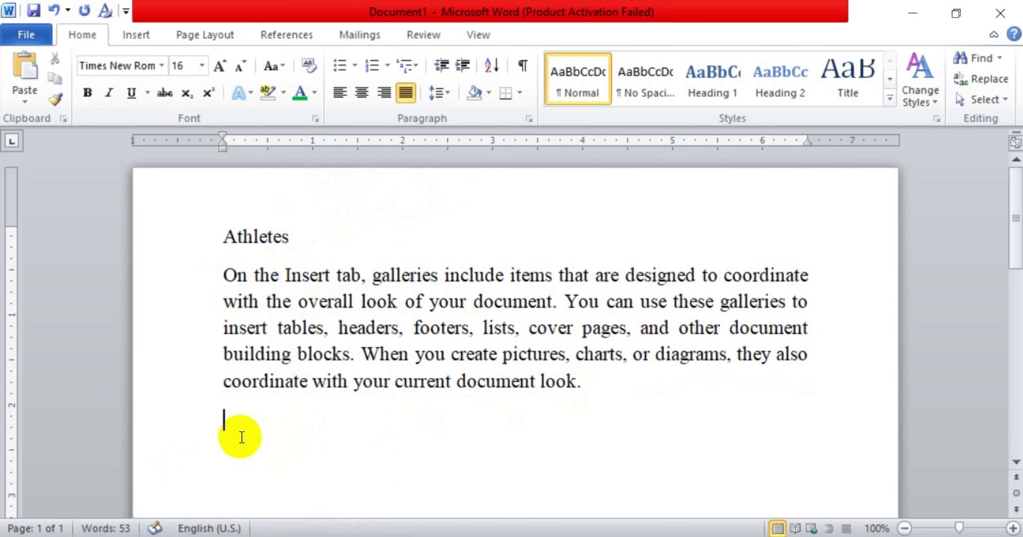
{"action": "right_click", "coordinate": [234, 423]}
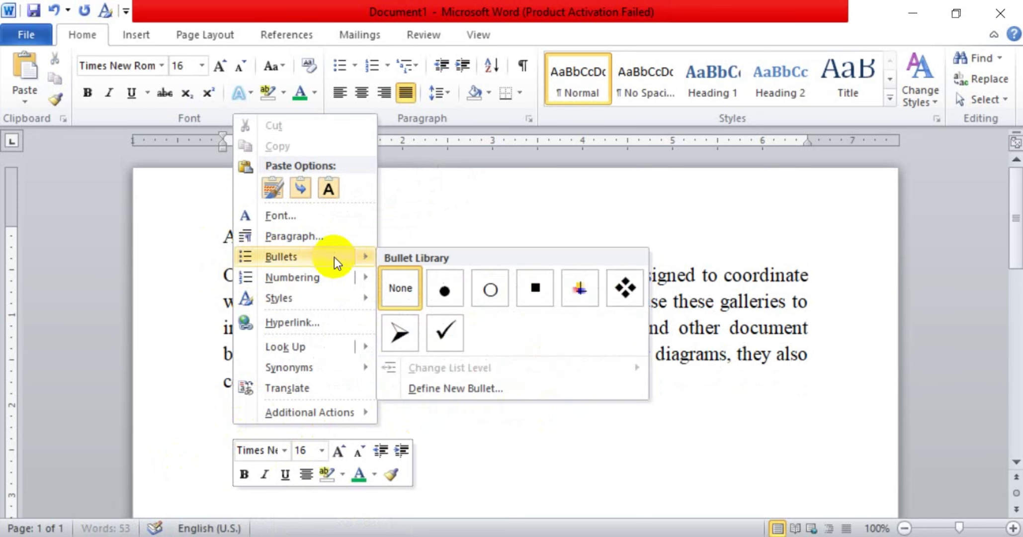
{"action": "left_click", "coordinate": [333, 188]}
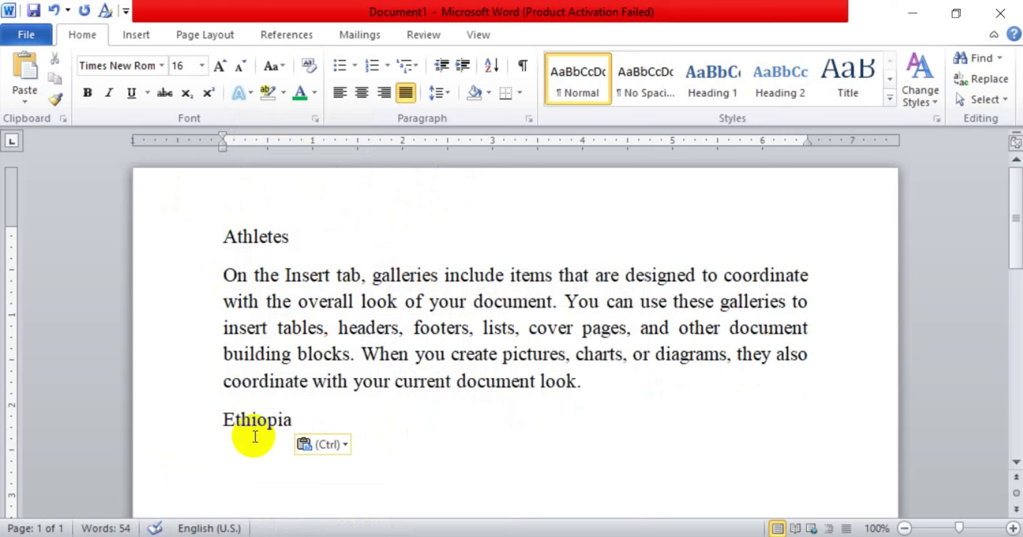
Step: Cut the Athletes line and paste it as text only on a new line beneath Ethiopia
{"action": "key", "text": "Return"}
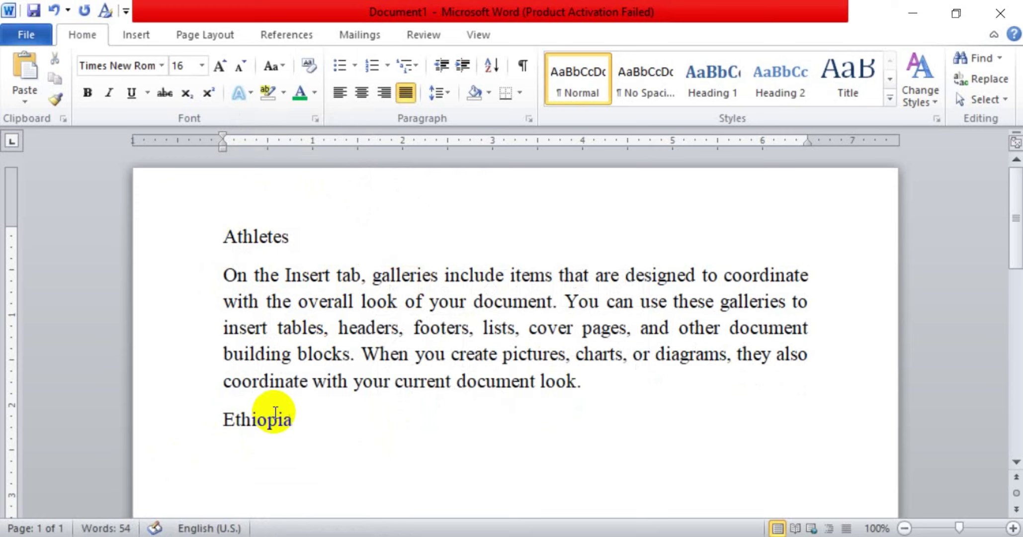
{"action": "left_click_drag", "start_coordinate": [226, 233], "coordinate": [297, 236]}
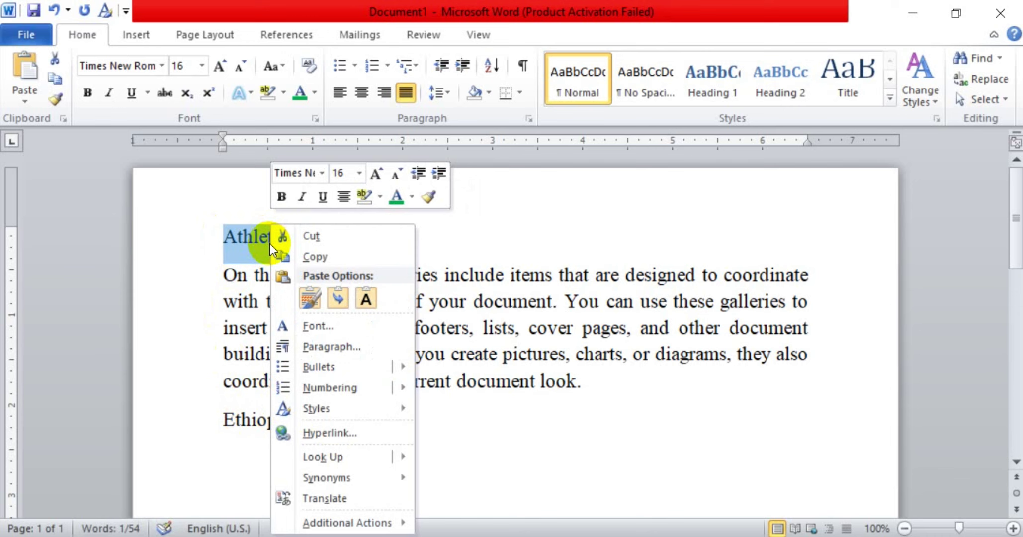
{"action": "left_click", "coordinate": [319, 236]}
{"action": "left_click", "coordinate": [306, 391]}
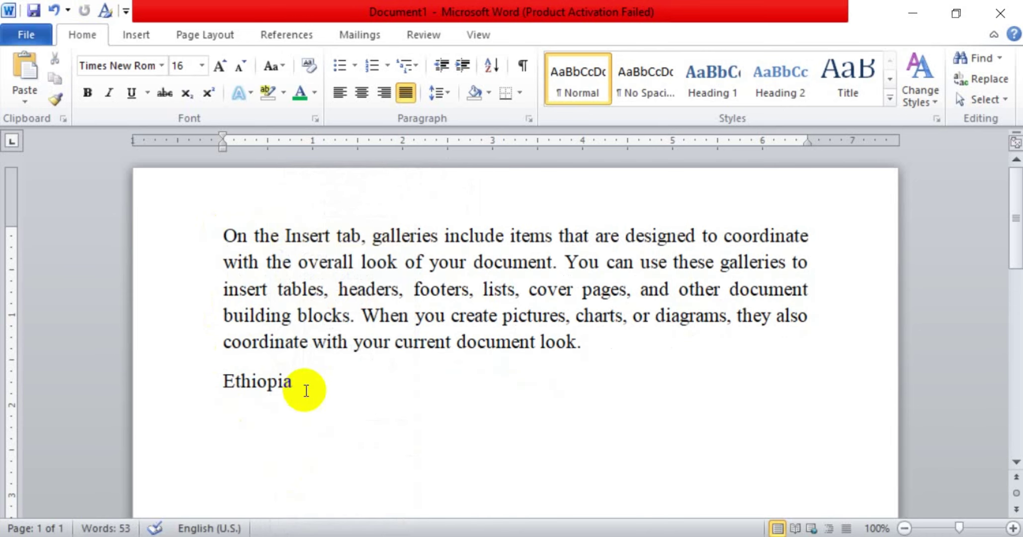
{"action": "key", "text": "Return"}
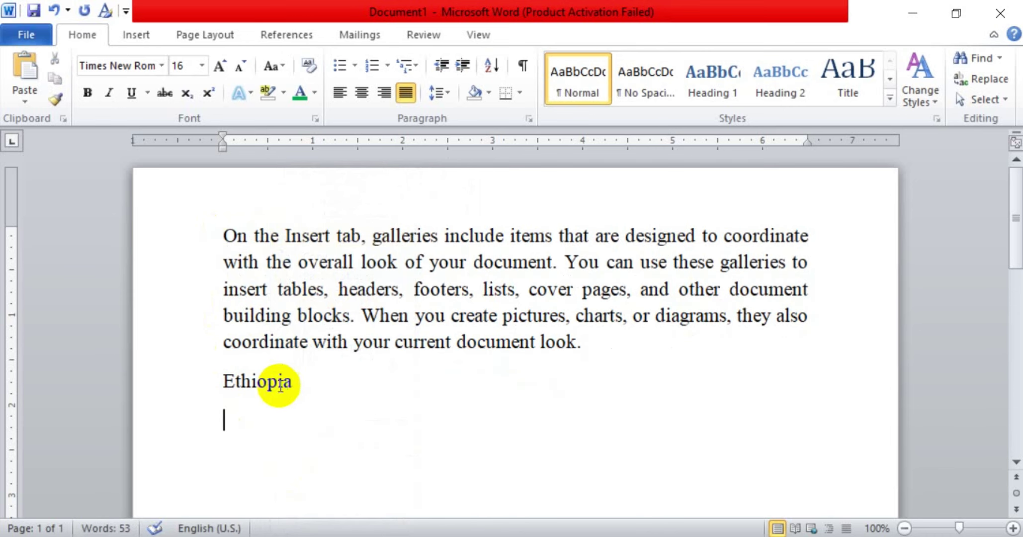
{"action": "right_click", "coordinate": [223, 422]}
{"action": "left_click", "coordinate": [320, 184]}
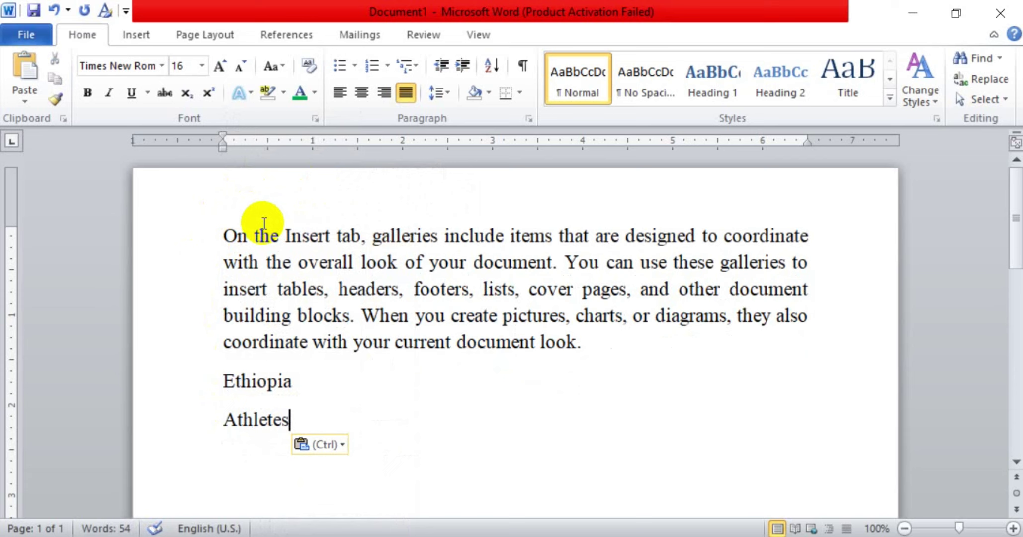
Step: Cut the whole paragraph starting "On the Insert tab" and paste it as text only beneath the Athletes line
{"action": "left_click_drag", "start_coordinate": [222, 235], "coordinate": [630, 348]}
{"action": "right_click", "coordinate": [526, 287]}
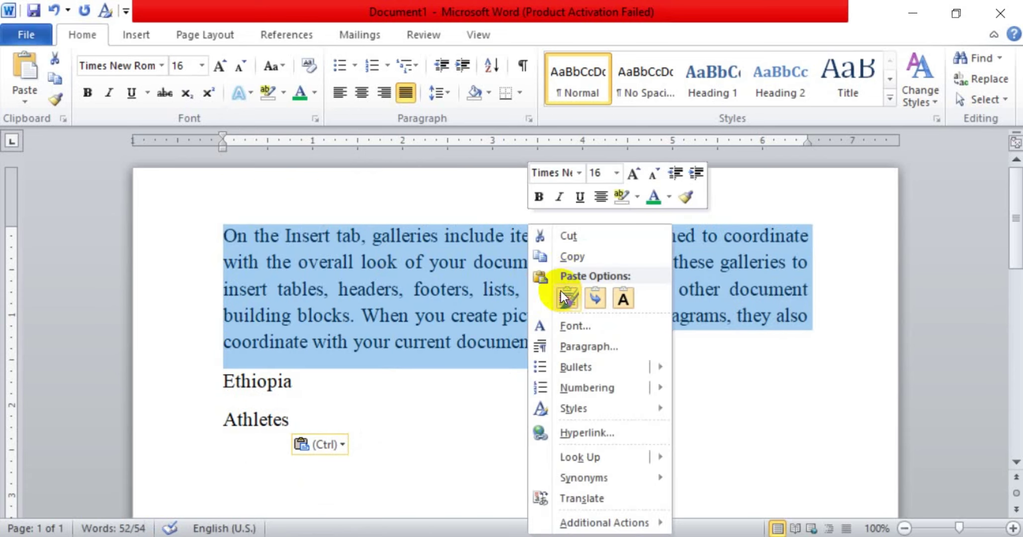
{"action": "left_click", "coordinate": [574, 243]}
{"action": "left_click", "coordinate": [249, 307]}
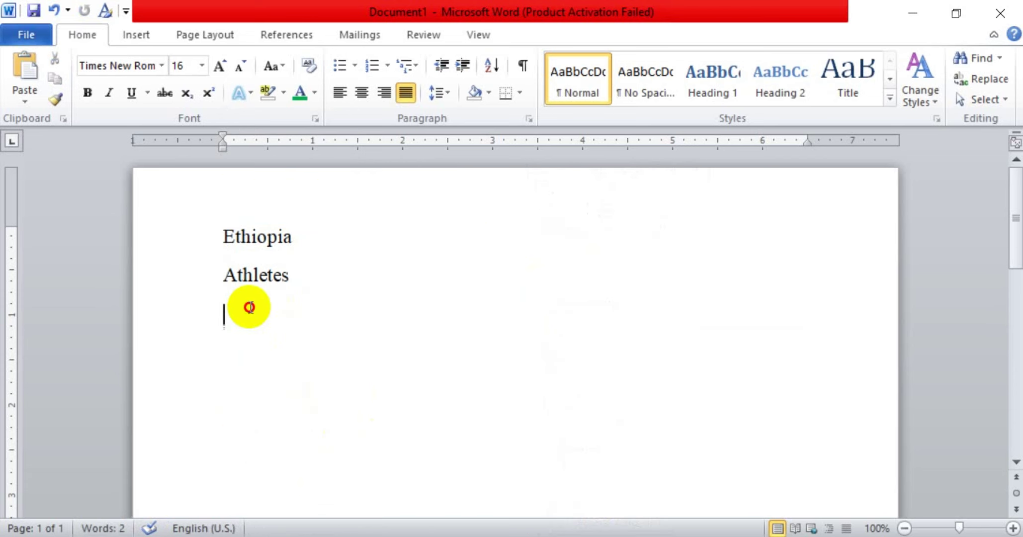
{"action": "right_click", "coordinate": [228, 321]}
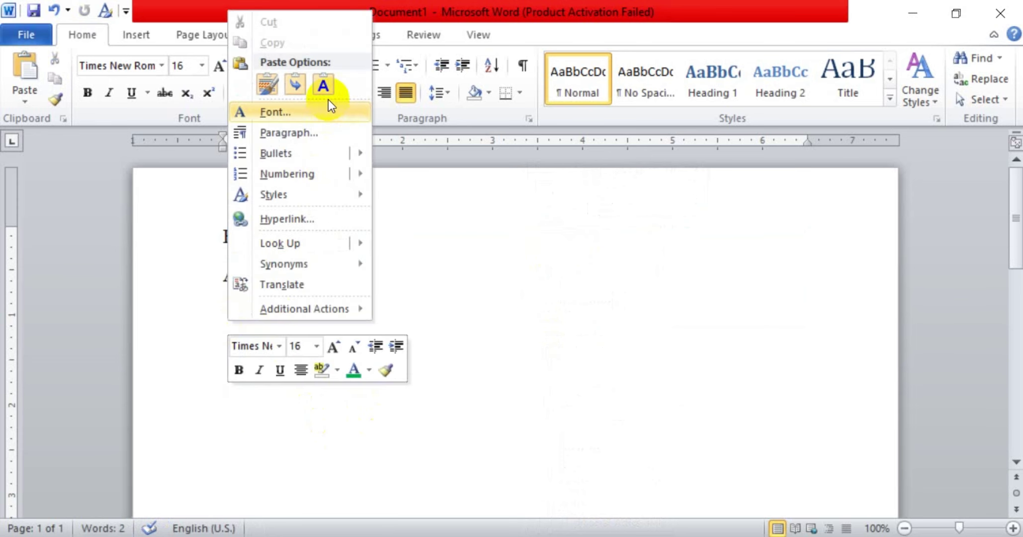
{"action": "left_click", "coordinate": [324, 85]}
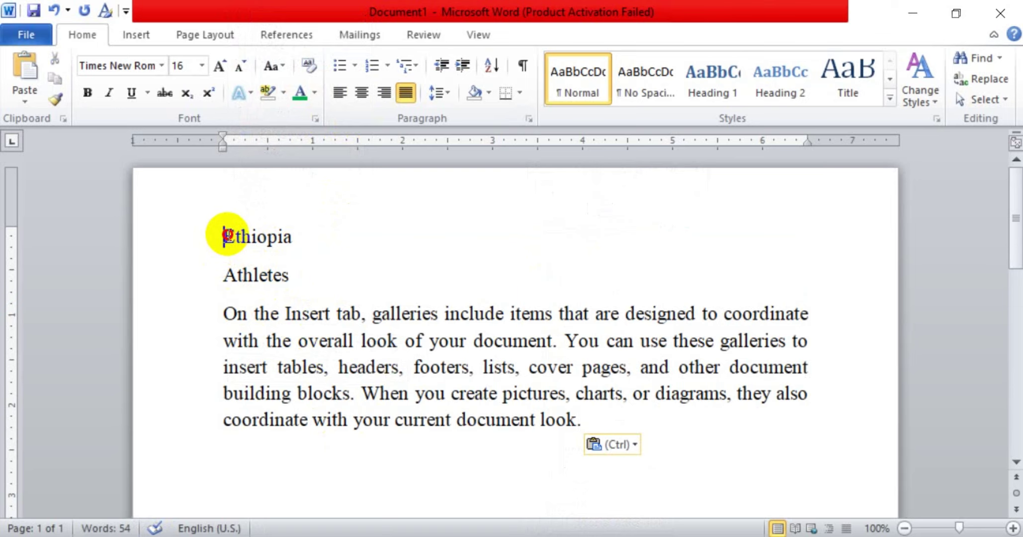
Step: Move the Ethiopia line to a new line after the paragraph using standard cut and paste
{"action": "left_click_drag", "start_coordinate": [224, 235], "coordinate": [299, 233]}
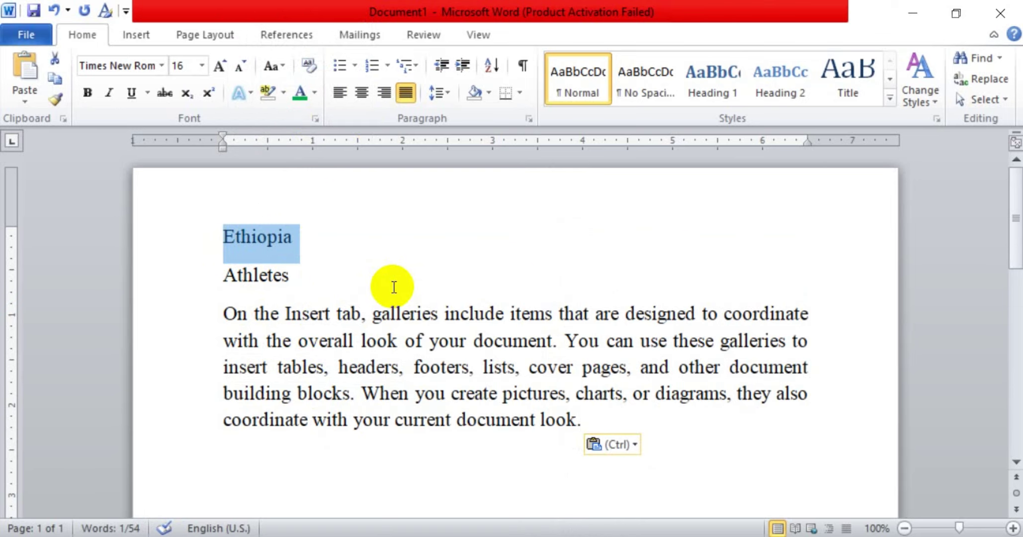
{"action": "key", "text": "ctrl+x"}
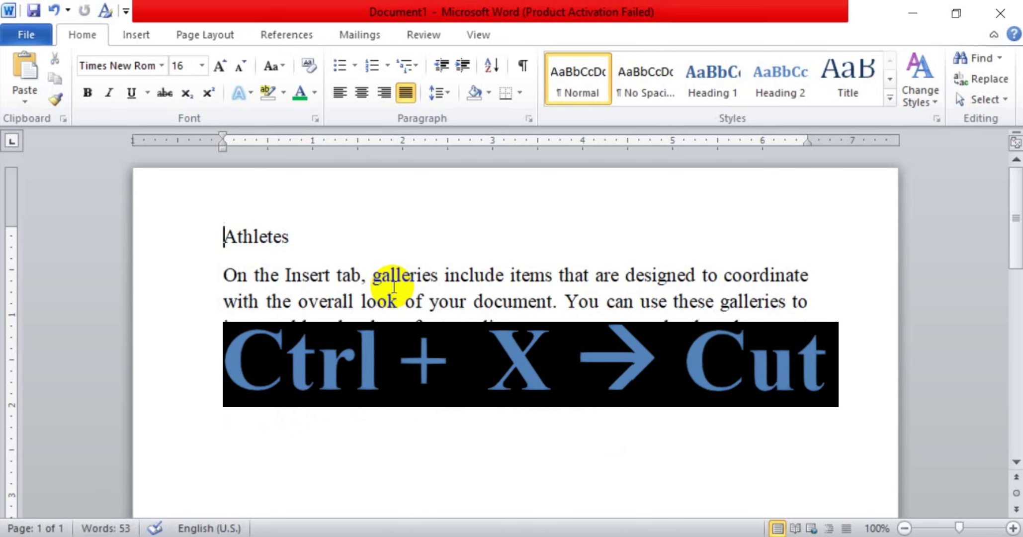
{"action": "left_click", "coordinate": [648, 389]}
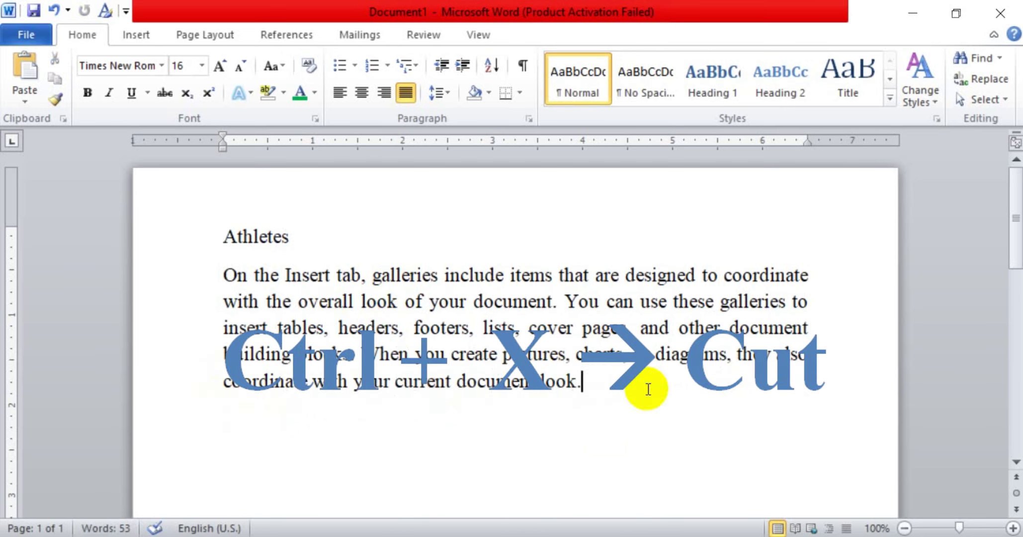
{"action": "key", "text": "Return"}
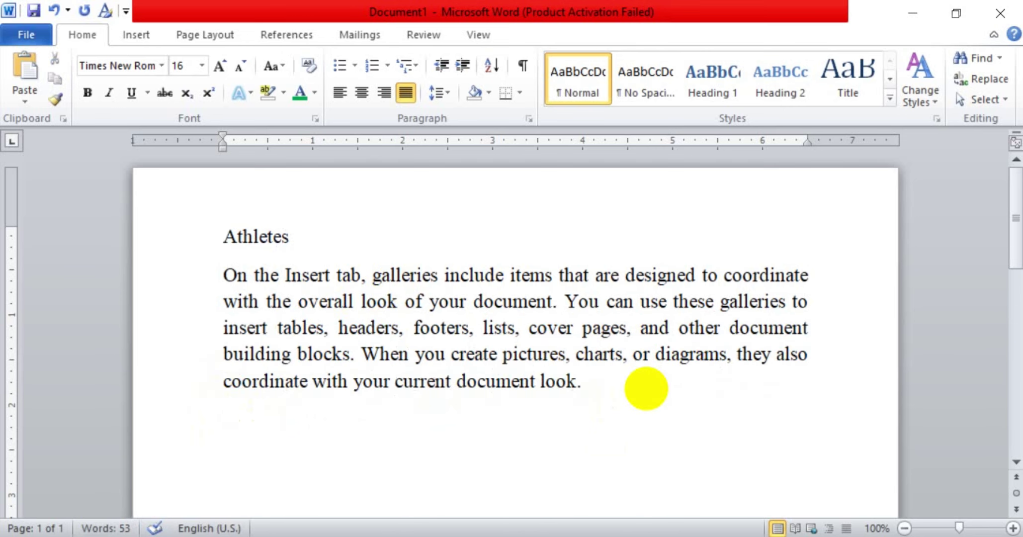
{"action": "key", "text": "ctrl+v"}
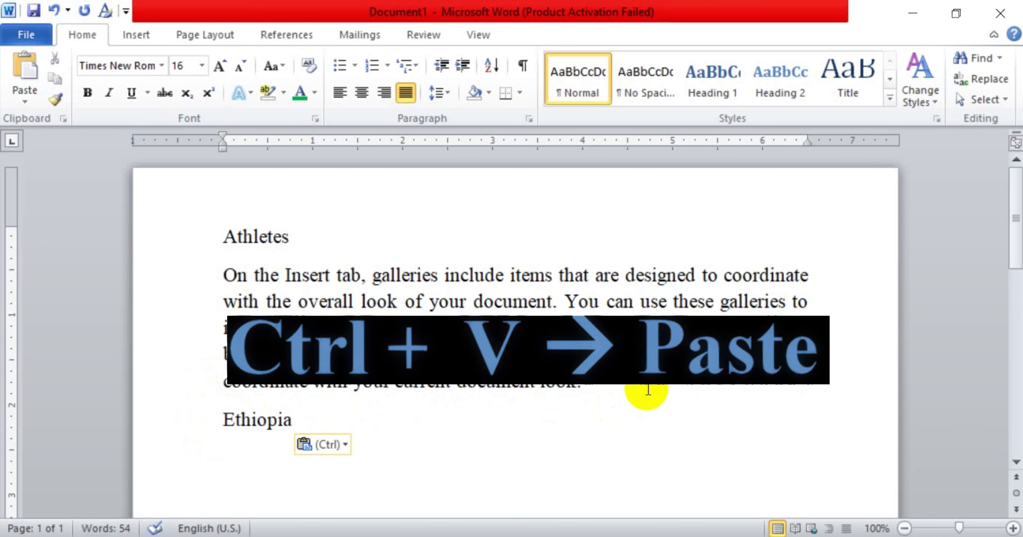
Step: Move the Athletes line from above the paragraph to the empty line beneath Ethiopia using standard cut and paste
{"action": "left_click_drag", "start_coordinate": [222, 233], "coordinate": [295, 235]}
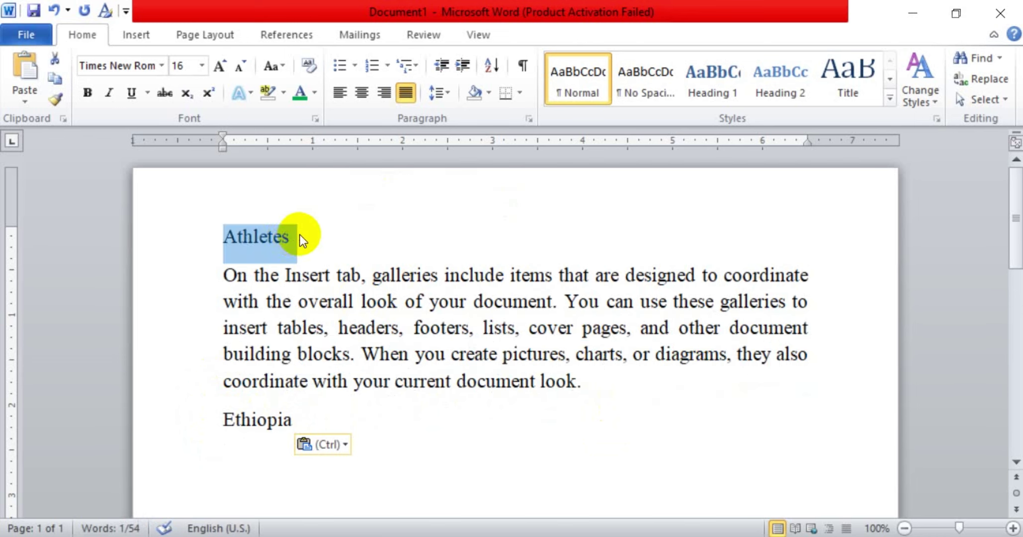
{"action": "key", "text": "ctrl+x"}
{"action": "left_click", "coordinate": [230, 419]}
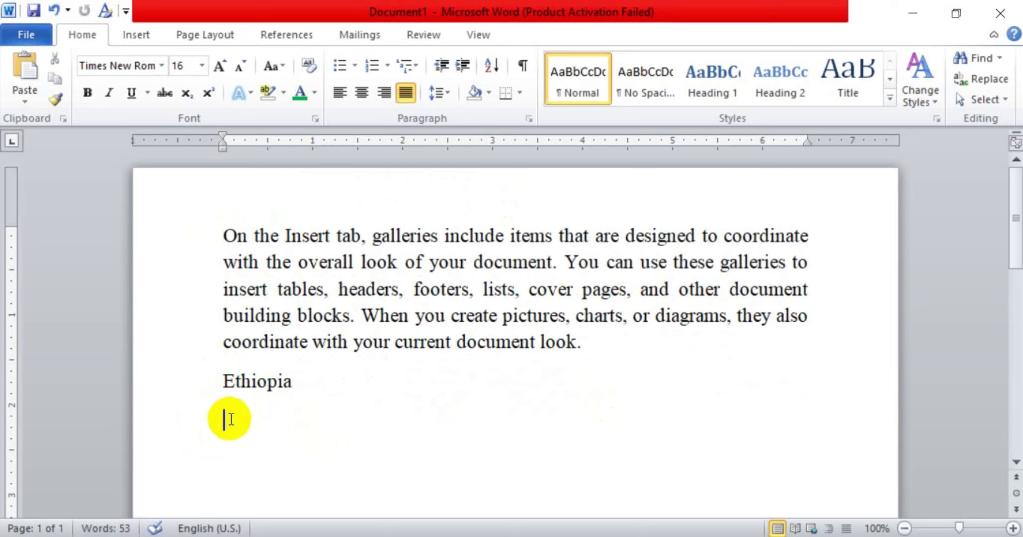
{"action": "key", "text": "ctrl+v"}
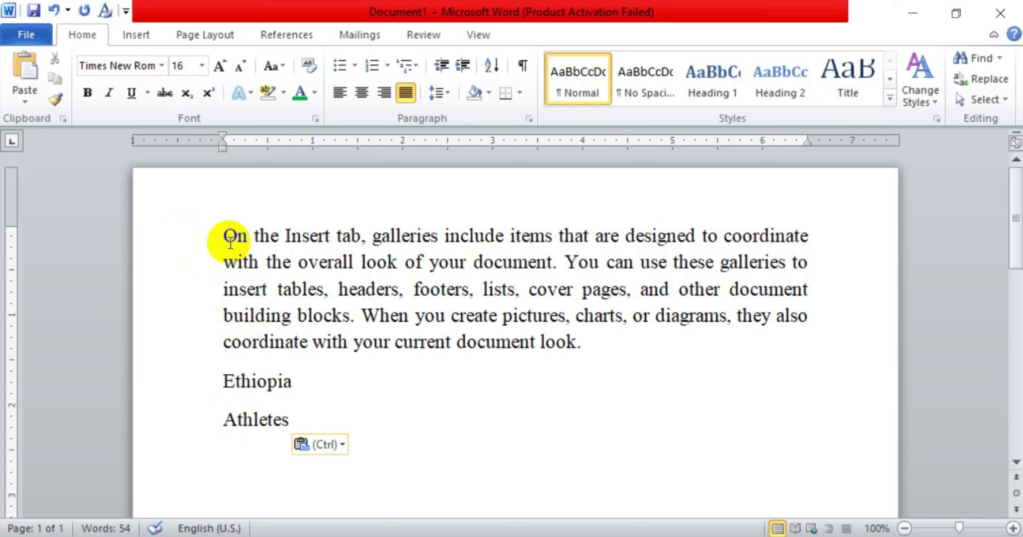
Step: Delete the whole paragraph above the Ethiopia line
{"action": "left_click_drag", "start_coordinate": [610, 355], "coordinate": [225, 243]}
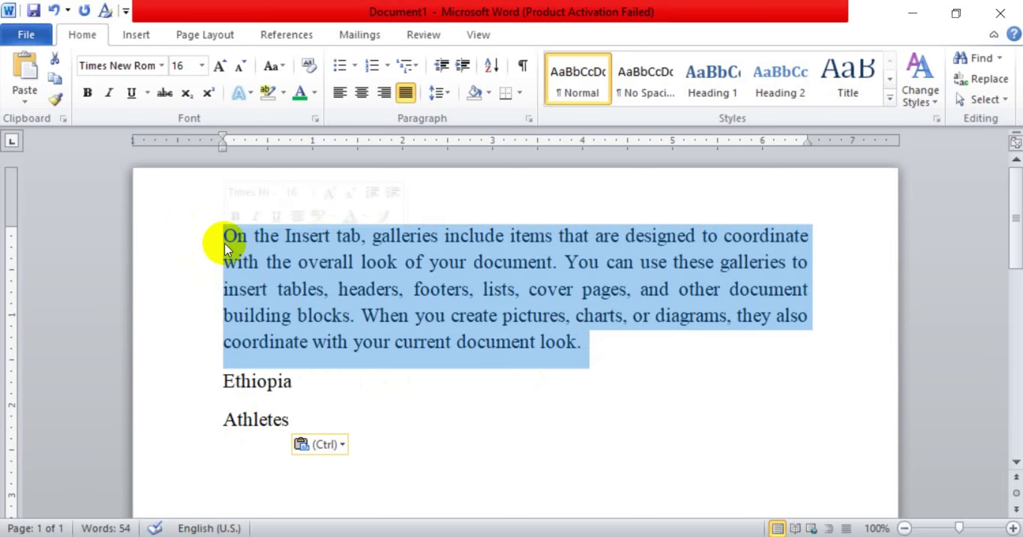
{"action": "key", "text": "Delete"}
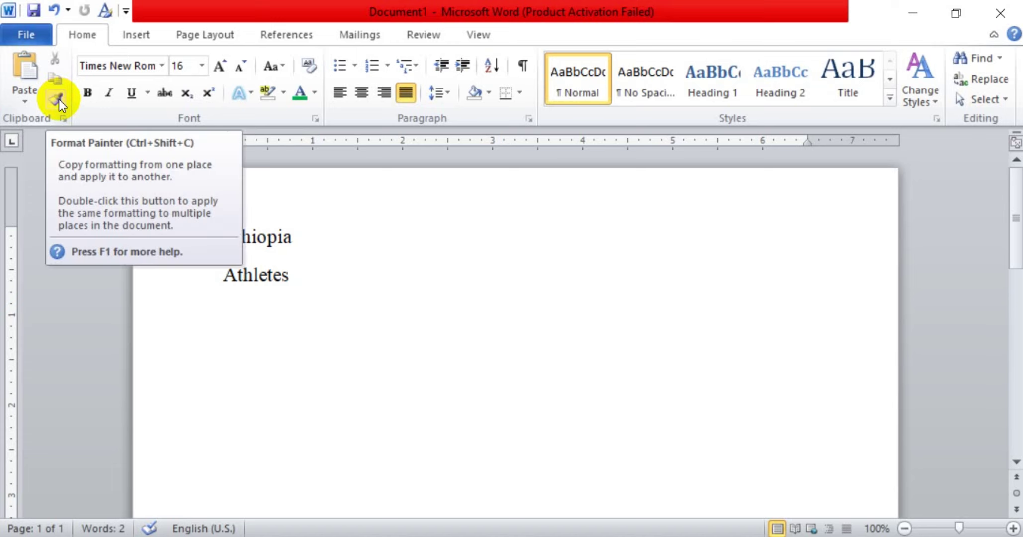
Step: Apply the Heading 1 style to the Ethiopia line and set its font size to 72
{"action": "left_click", "coordinate": [217, 238]}
{"action": "left_click_drag", "start_coordinate": [216, 237], "coordinate": [311, 235]}
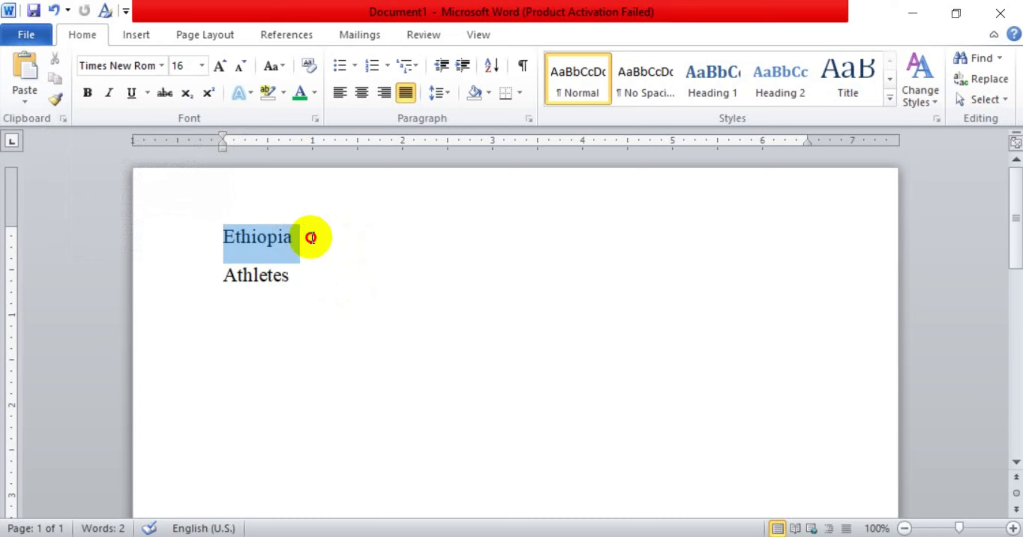
{"action": "left_click", "coordinate": [709, 79]}
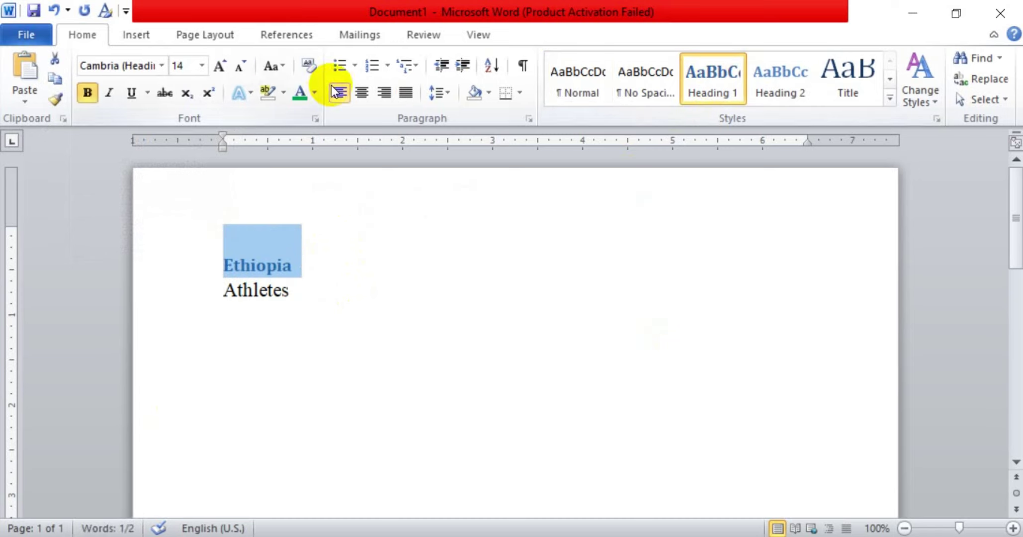
{"action": "left_click", "coordinate": [201, 66]}
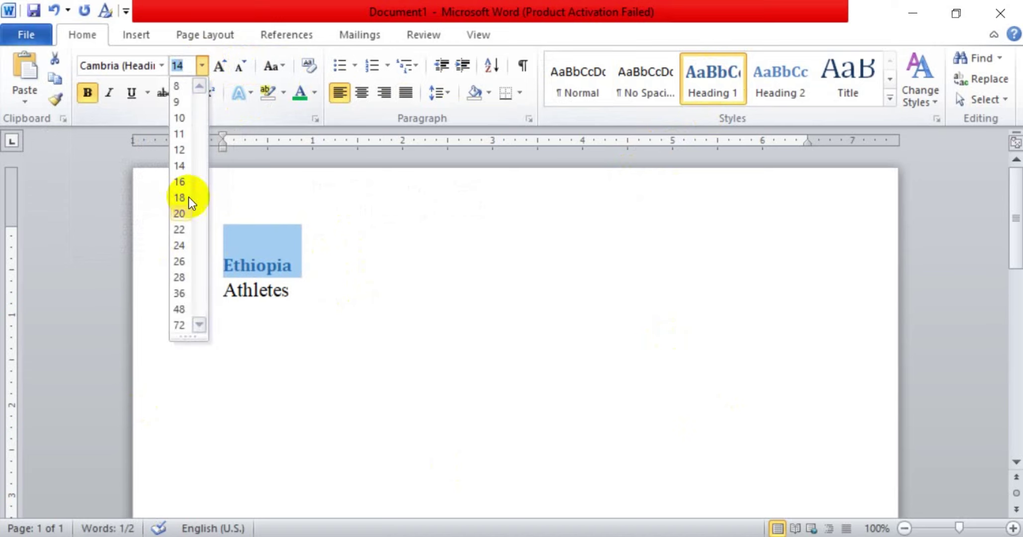
{"action": "left_click", "coordinate": [179, 325]}
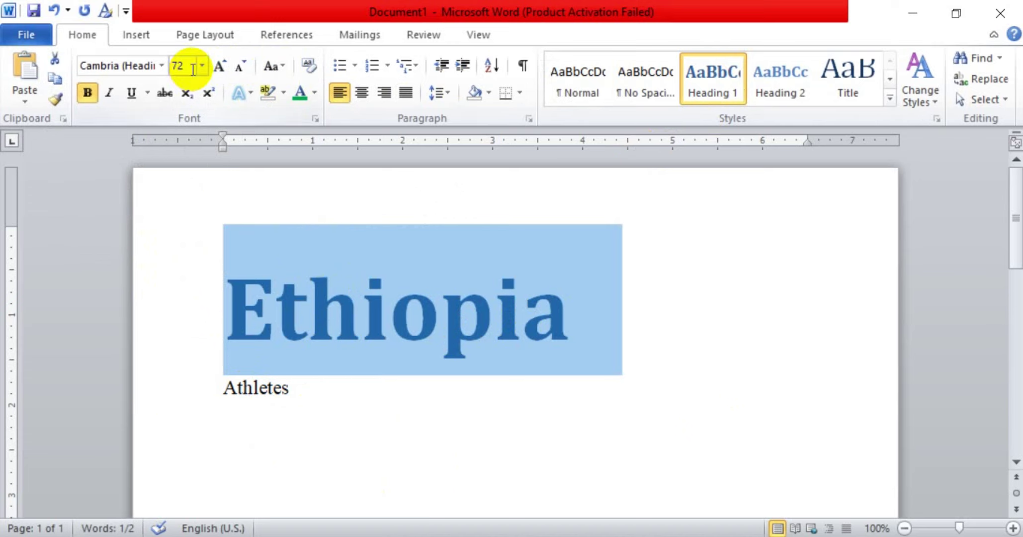
Step: Copy the formatting of the Ethiopia heading onto the Athletes line with Format Painter
{"action": "left_click", "coordinate": [54, 99]}
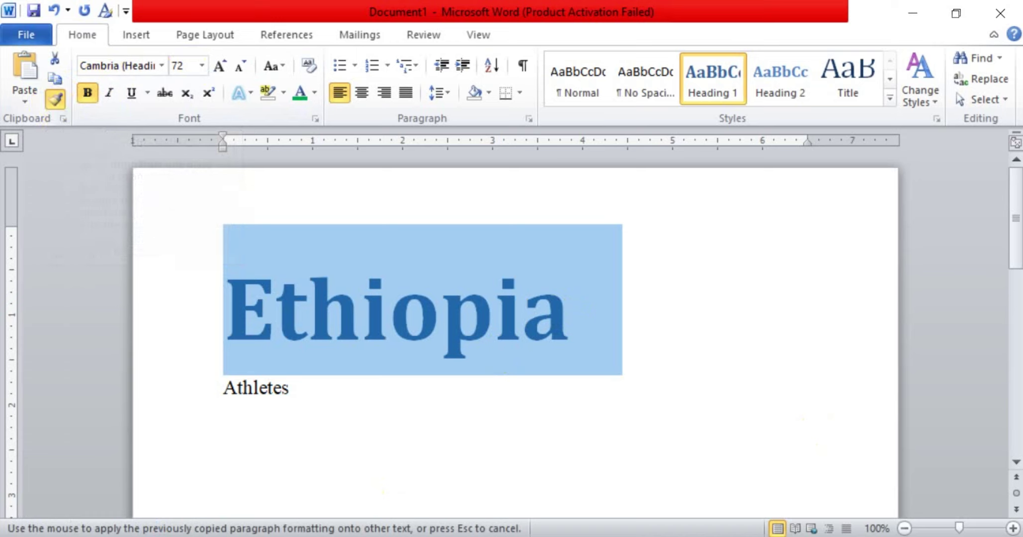
{"action": "left_click", "coordinate": [249, 387]}
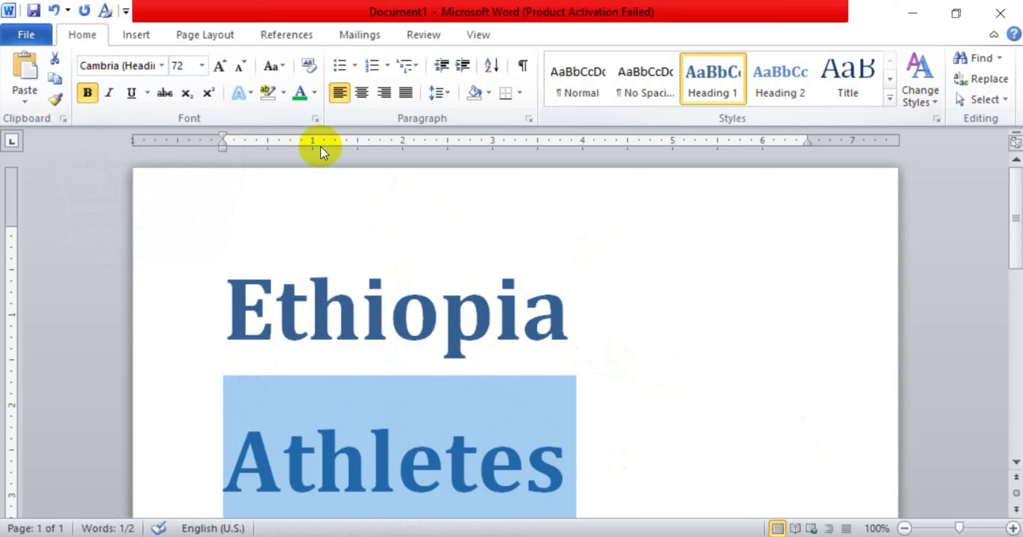
{"action": "scroll", "coordinate": [393, 372], "scroll_direction": "down", "scroll_amount": 3}
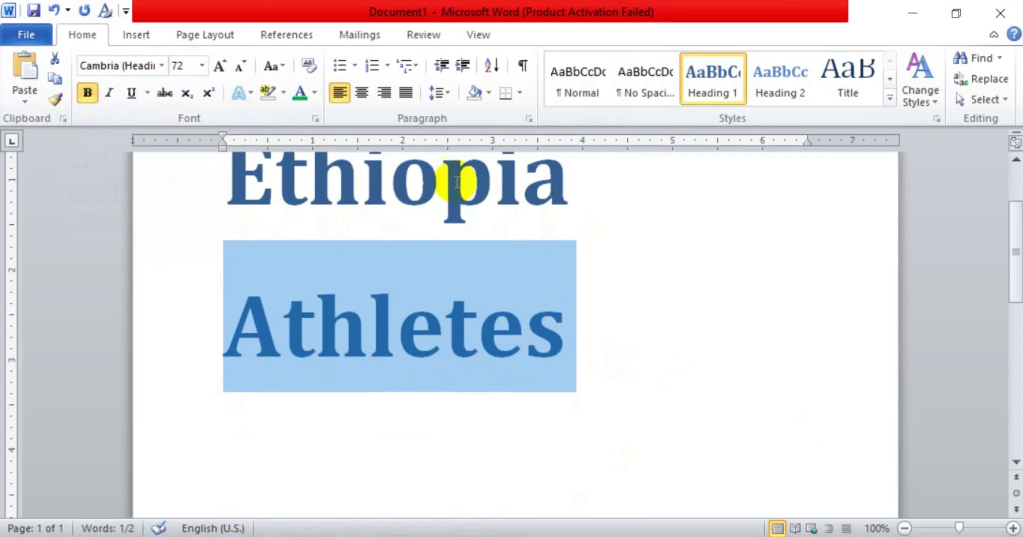